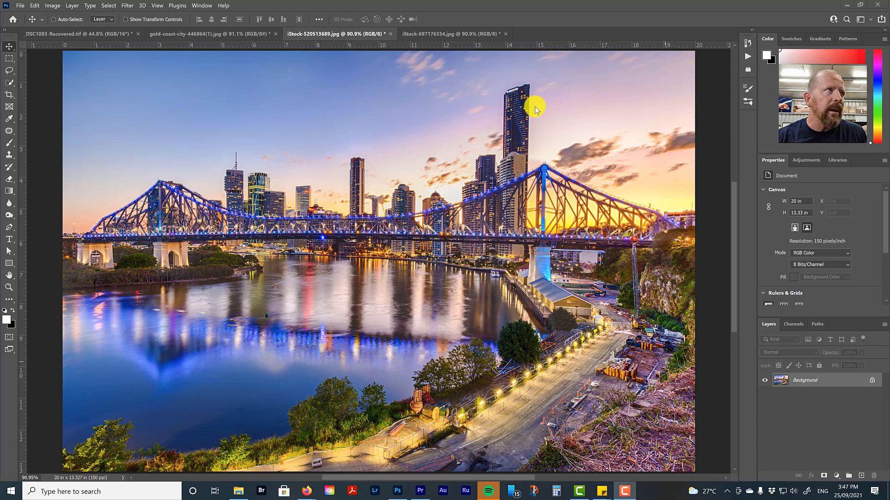
- Start Sky Replacement on the bridge skyline photo and shift its dialog slightly aside
left_click(35, 6)
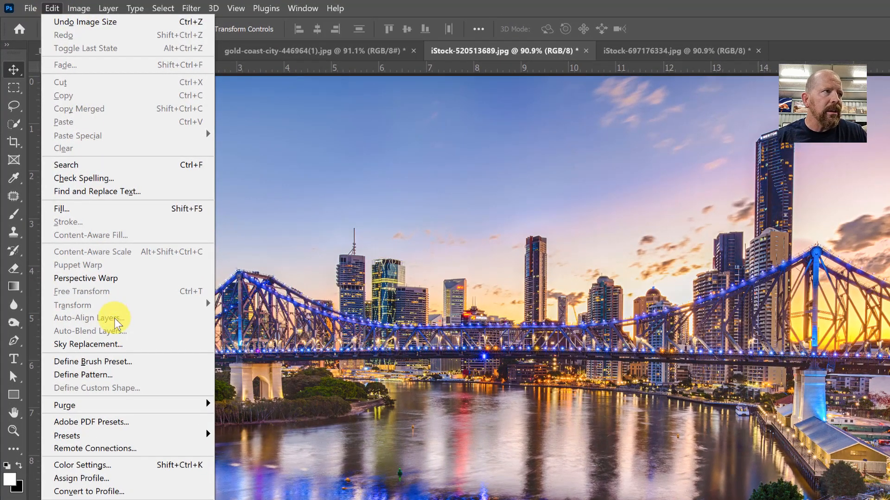
left_click(94, 345)
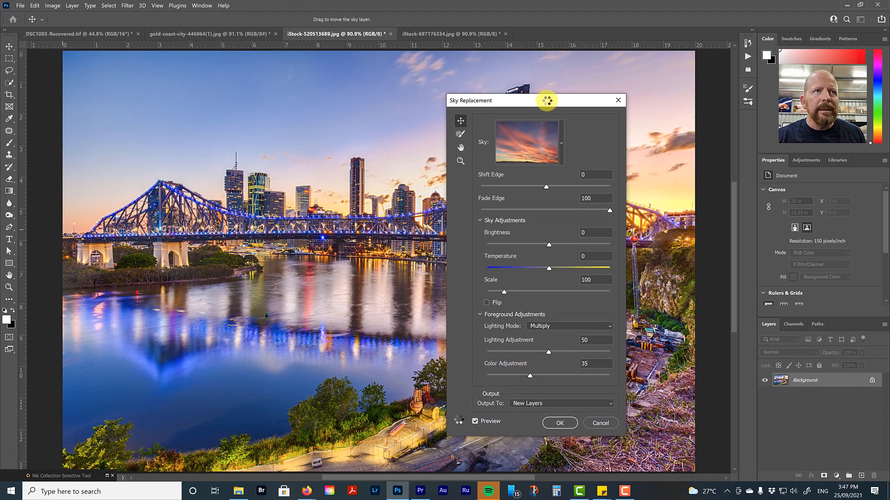
left_click_drag(547, 100, 513, 99)
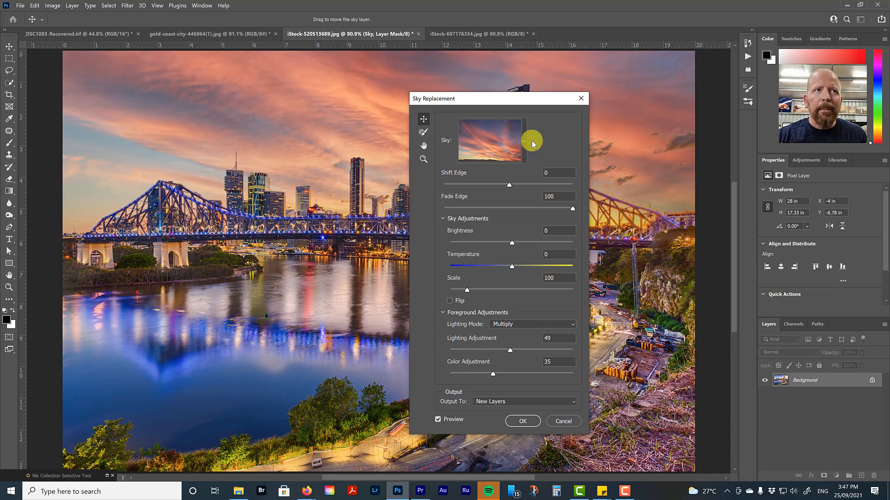
- Look through the Blue Skies presets for the replacement sky and collapse the Spectacular group
left_click(524, 141)
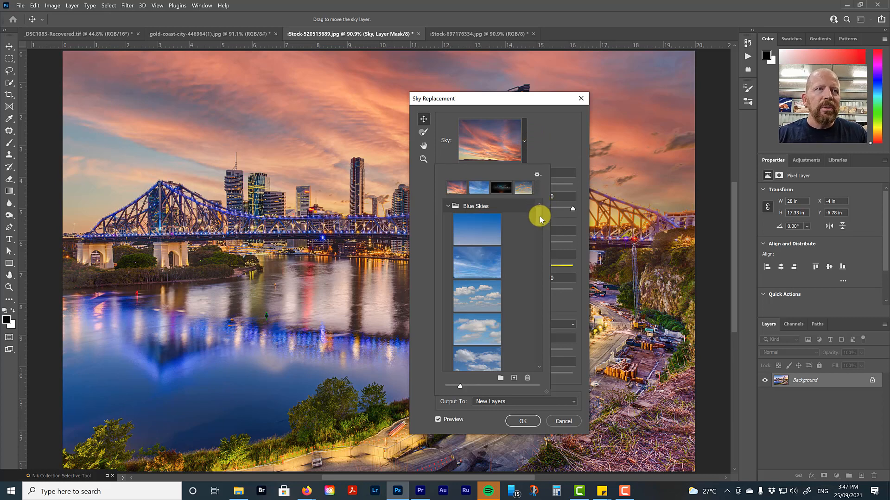
scroll(539, 216, "down", 10)
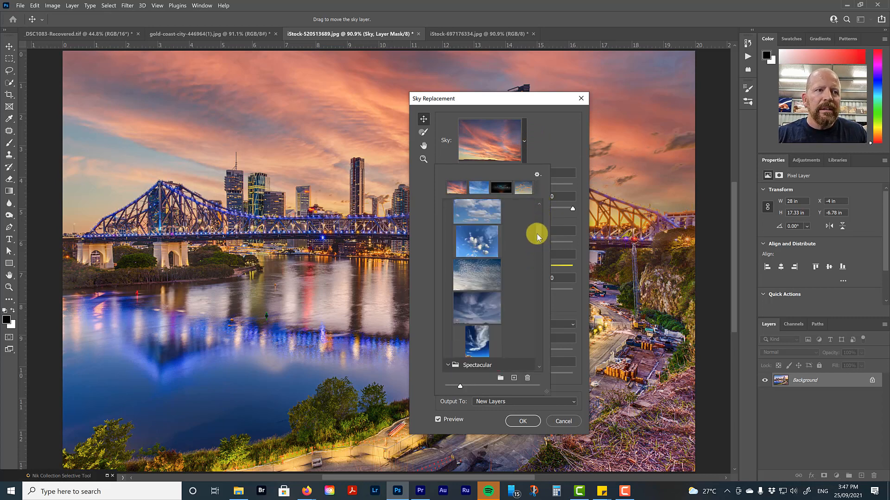
left_click(447, 364)
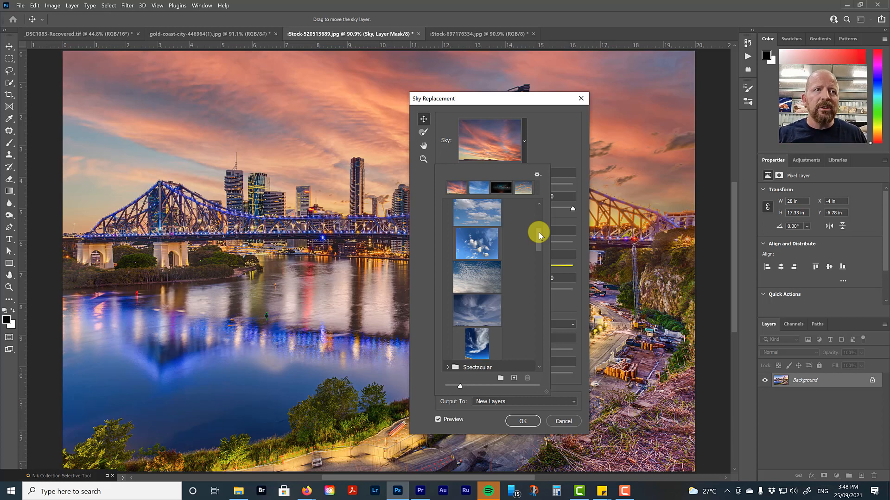
- Open the Get More Skies web page in the browser, then reposition and enlarge the browser window
left_click(537, 175)
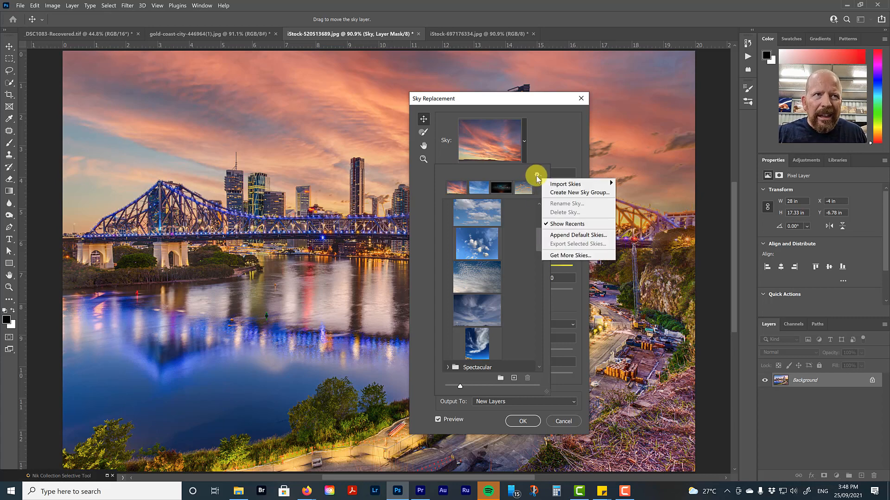
left_click(567, 256)
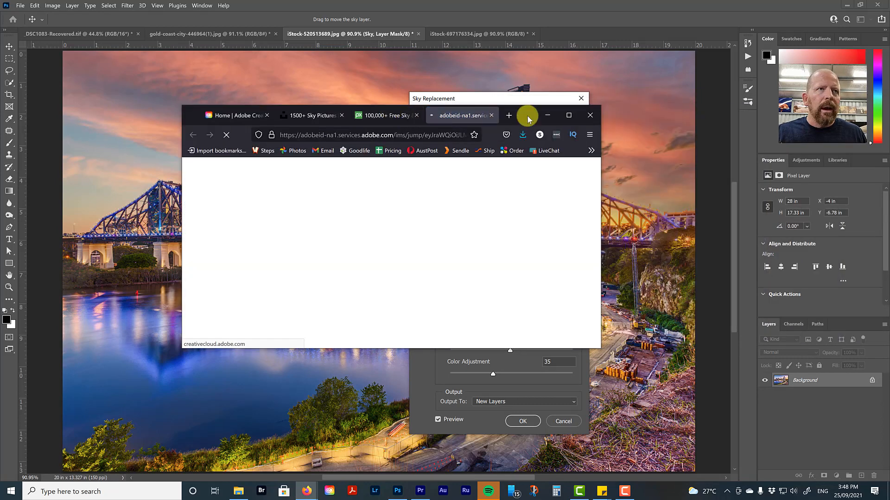
left_click_drag(522, 114, 508, 69)
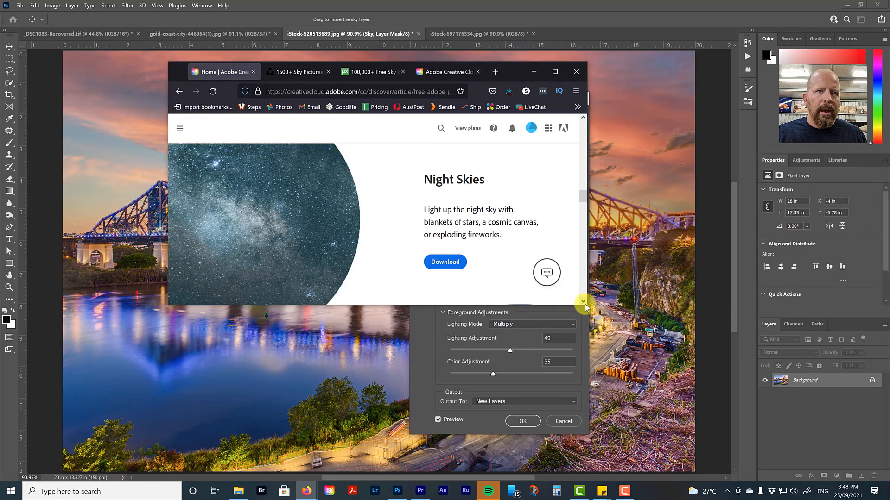
left_click_drag(519, 70, 424, 48)
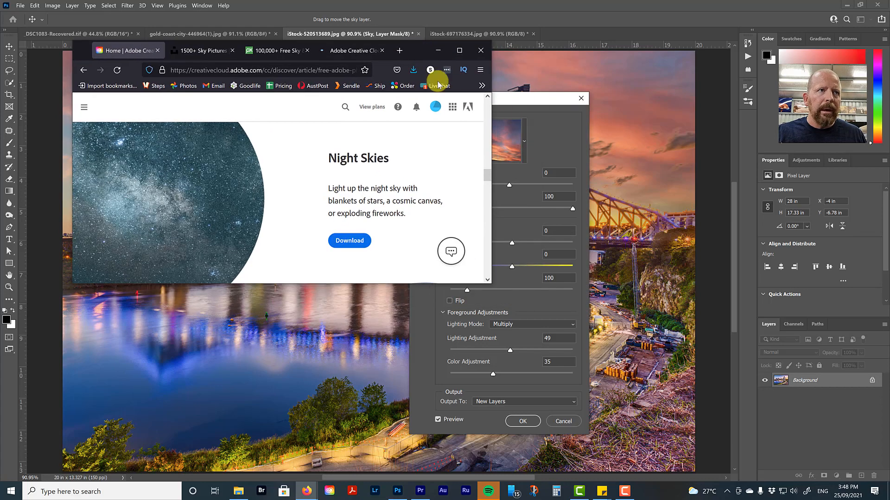
left_click_drag(490, 283, 771, 436)
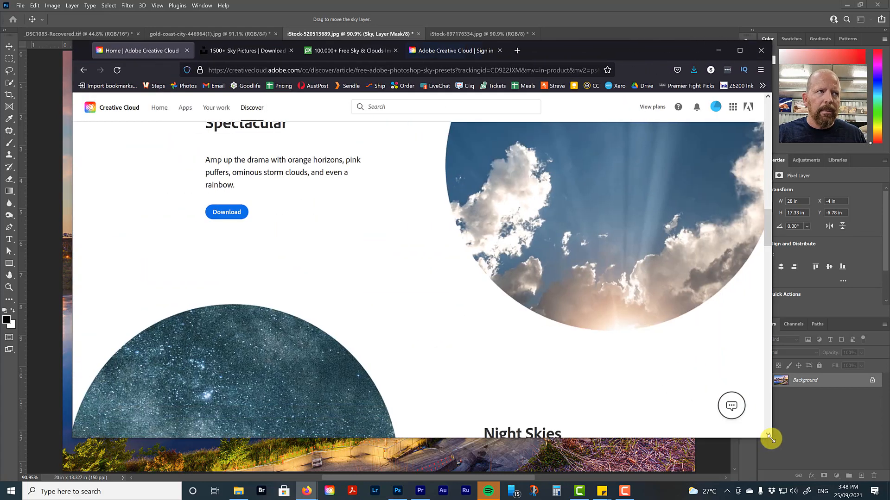
- Examine the downloadable sky preset packs on the Creative Cloud page and switch back to the Sky Replacement dialog in Photoshop
scroll(472, 241, "up", 15)
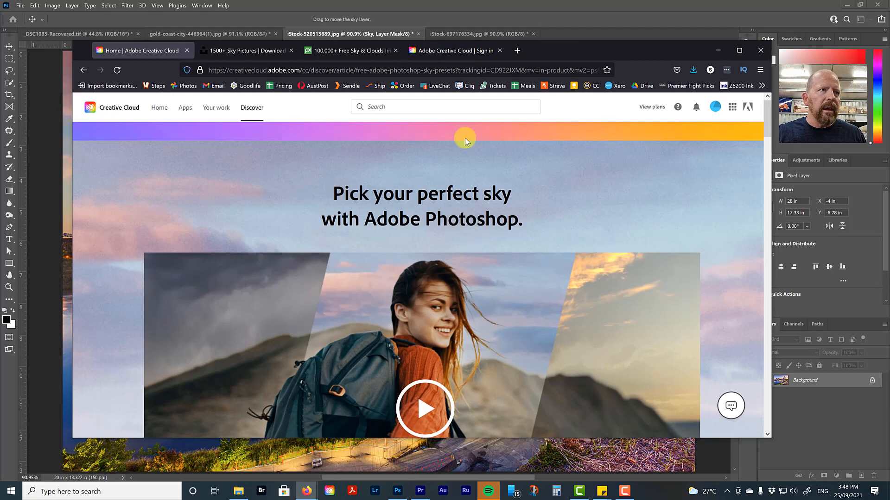
scroll(504, 242, "down", 10)
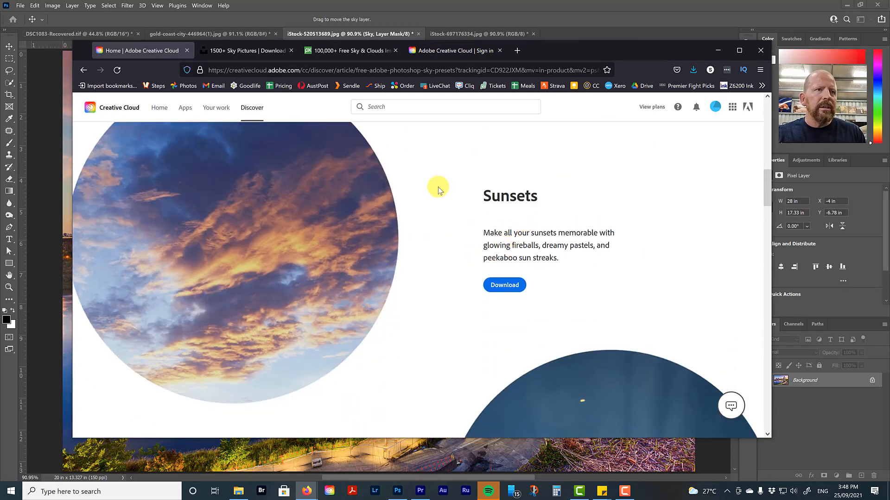
scroll(533, 285, "down", 5)
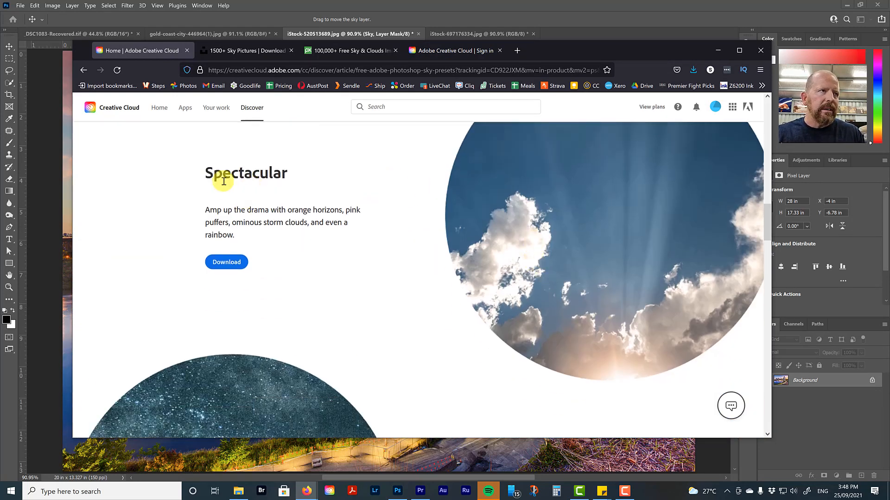
scroll(440, 259, "down", 8)
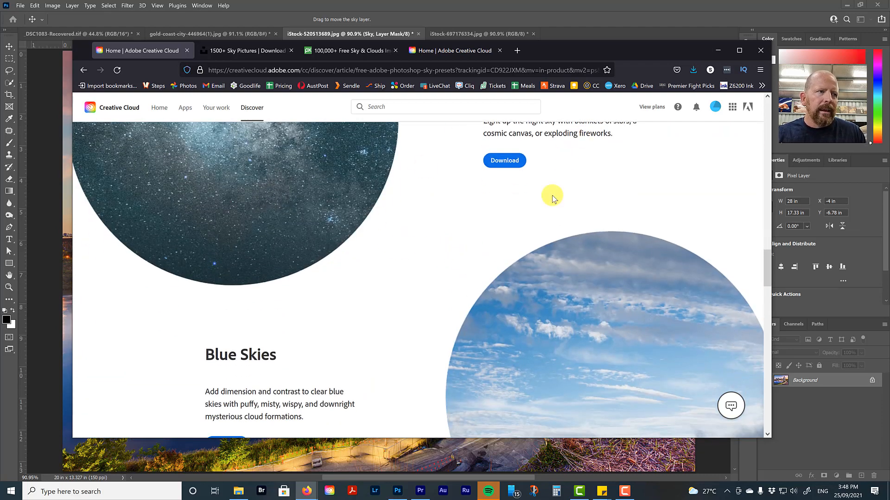
scroll(552, 195, "up", 4)
scroll(512, 264, "down", 4)
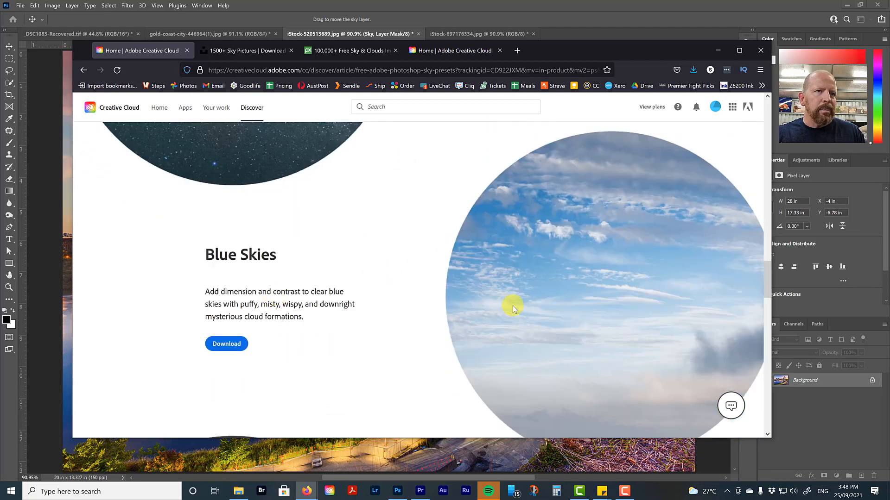
scroll(513, 304, "down", 4)
scroll(500, 337, "down", 4)
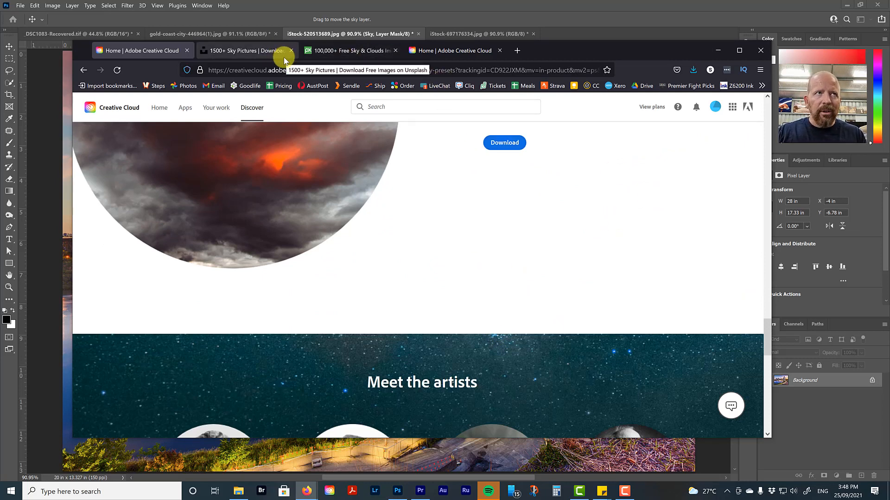
left_click_drag(542, 52, 889, 74)
left_click(476, 144)
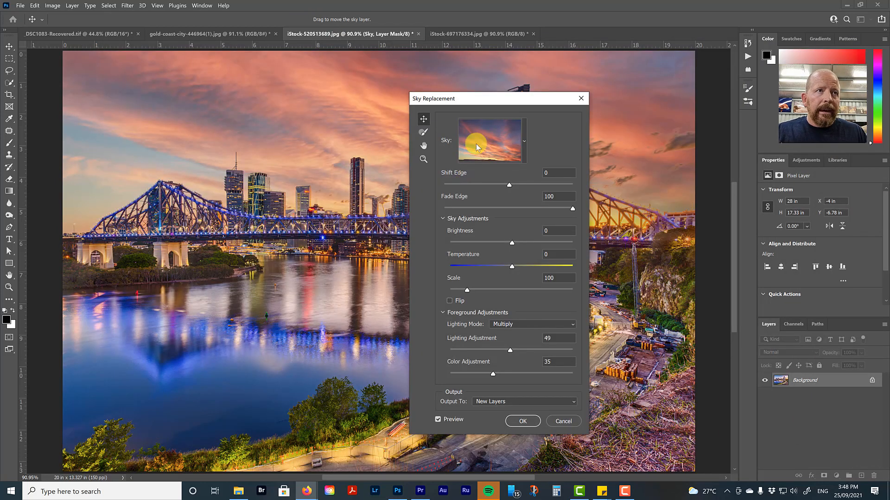
left_click(526, 141)
left_click(537, 174)
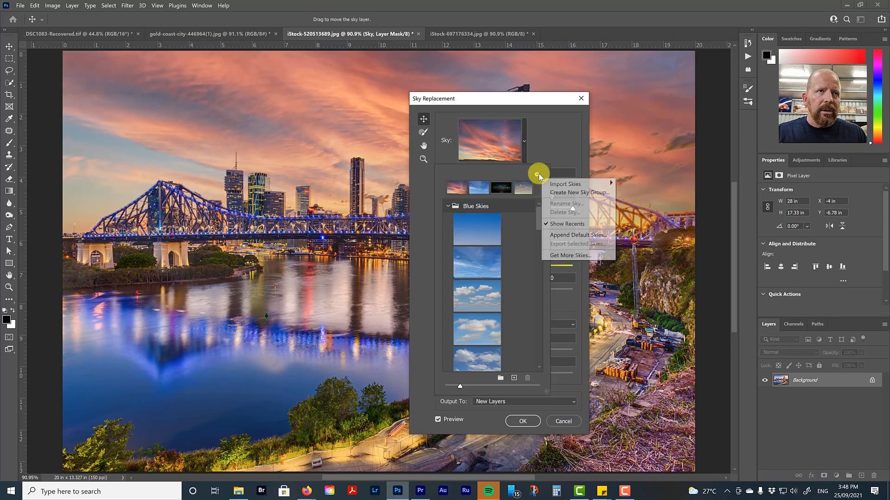
mouse_move(567, 185)
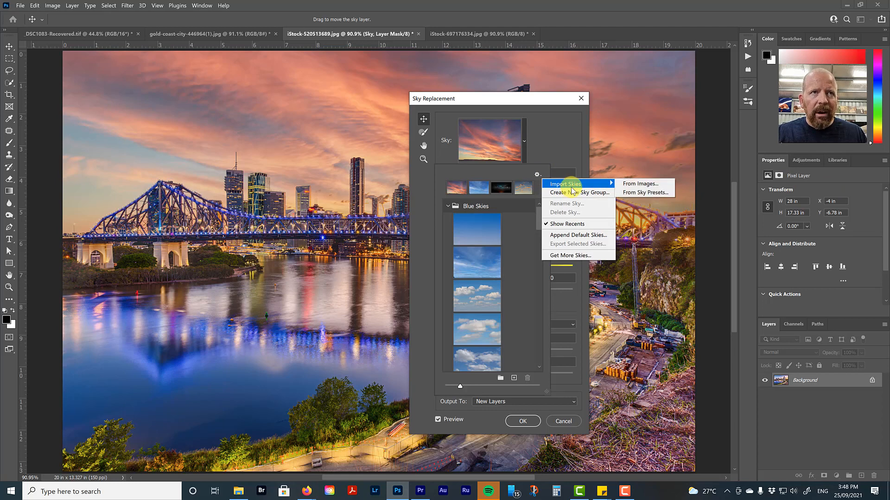
left_click(647, 194)
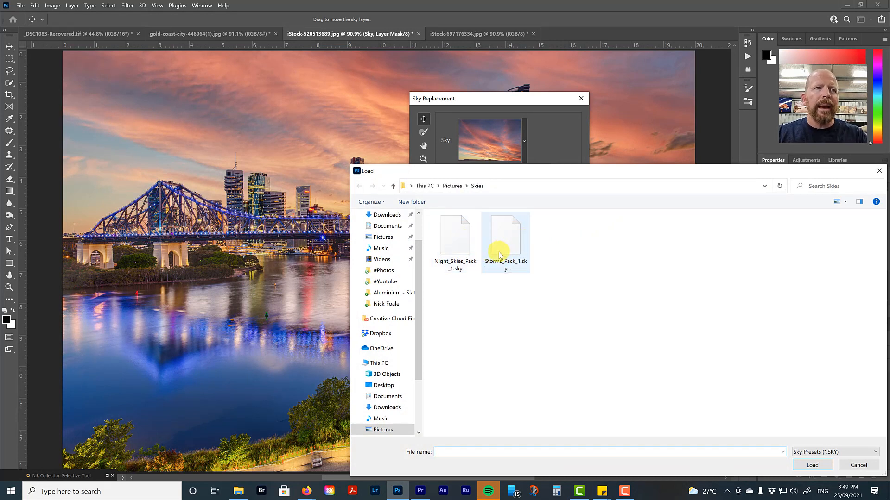
left_click(444, 239)
left_click_drag(539, 175, 296, 48)
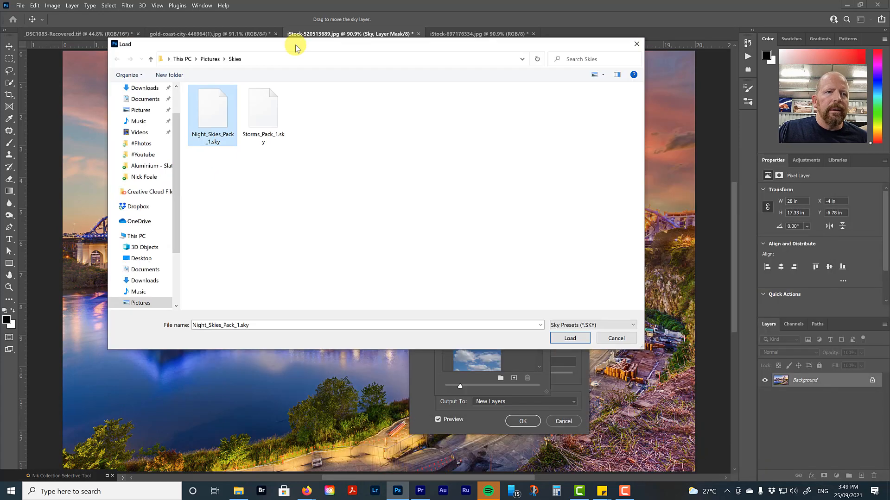
left_click(616, 338)
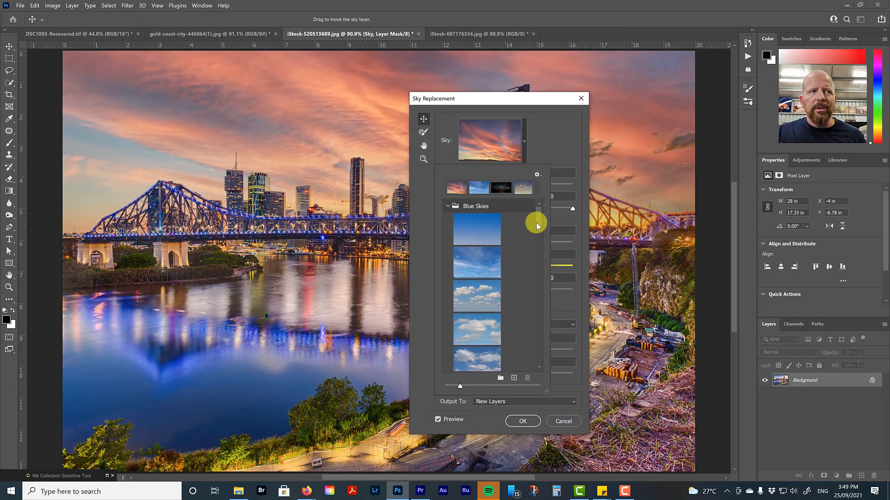
- Look through the sky presets down to the imported storm pack and collapse the Storms_Pack_1 group
left_click_drag(536, 223, 528, 317)
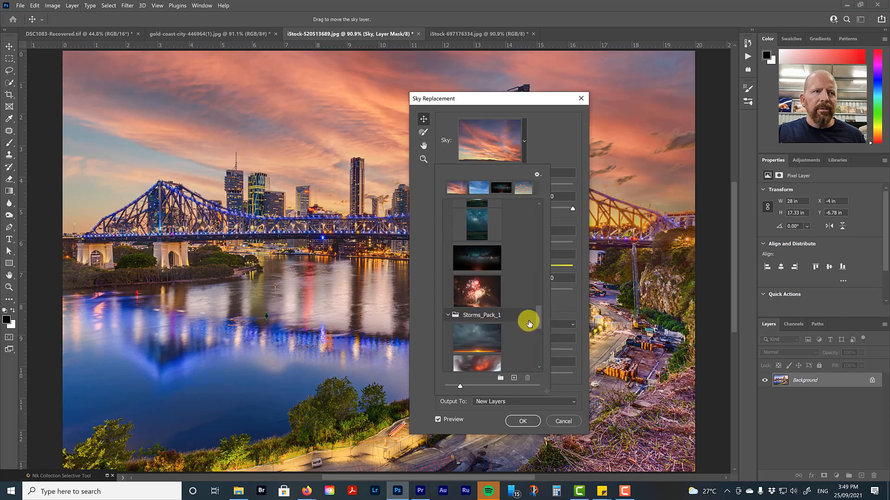
left_click(446, 314)
left_click_drag(540, 335, 546, 210)
- Move the Sky Replacement dialog clear of the skyline and set Shift Edge to 1
left_click_drag(514, 105, 708, 125)
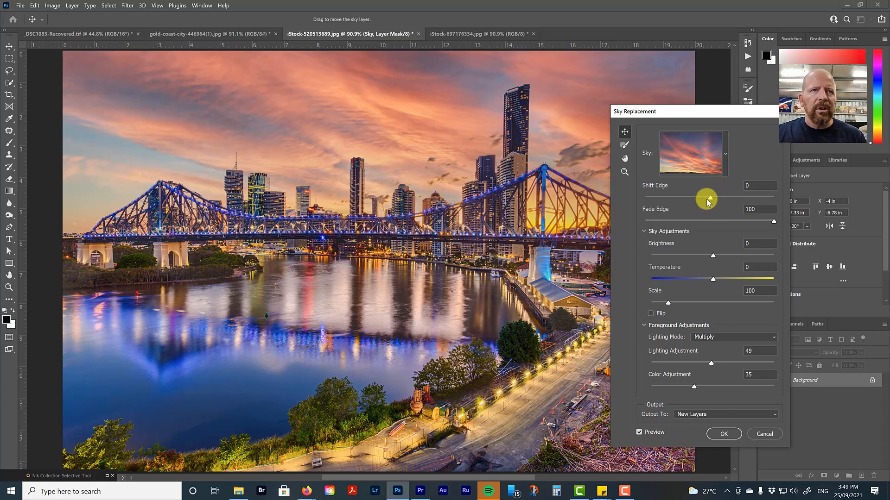
mouse_move(712, 200)
left_mouse_down()
mouse_move(673, 195)
mouse_move(728, 194)
mouse_move(699, 196)
left_mouse_up()
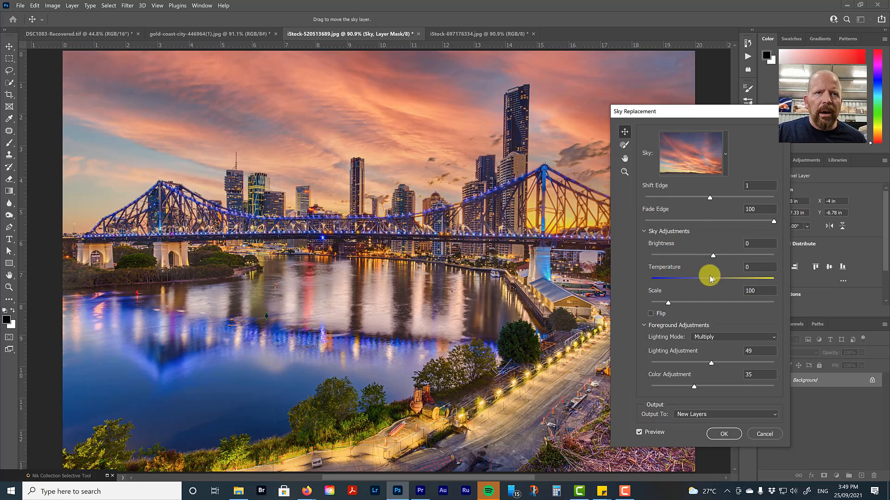
- Try a larger sky scale, reset it to 100, and test flipping the replacement sky horizontally
left_click_drag(668, 304, 702, 305)
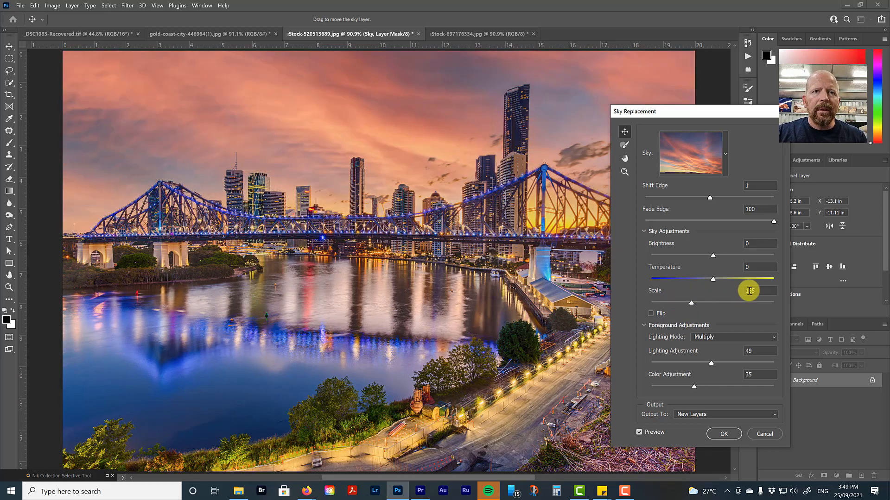
left_click_drag(755, 291, 744, 289)
type("100")
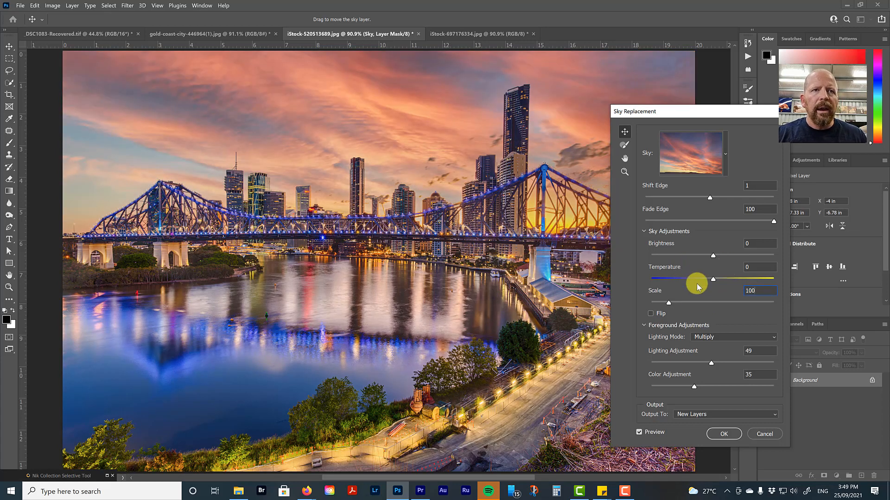
left_click(651, 315)
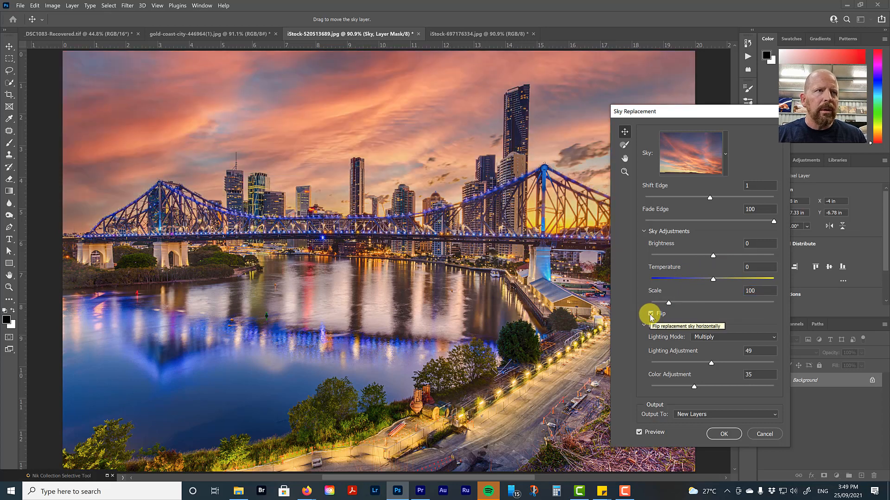
left_click(651, 317)
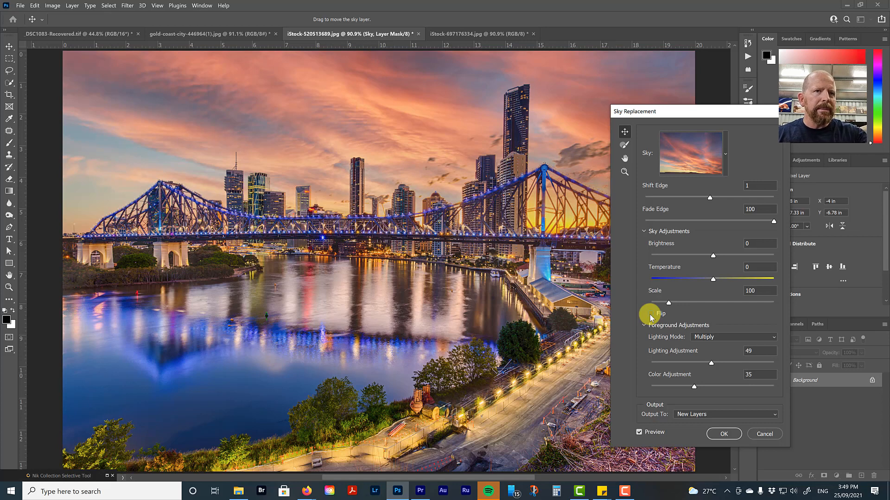
- Reposition the replacement sky to about X -4.03 in, Y -6.1 in, and set its scale to 119
scroll(733, 324, "down", 1)
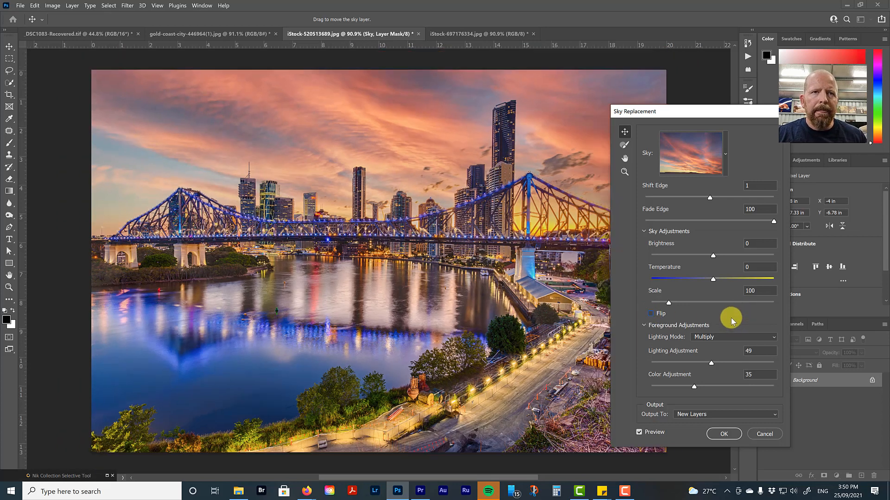
scroll(731, 315, "down", 2)
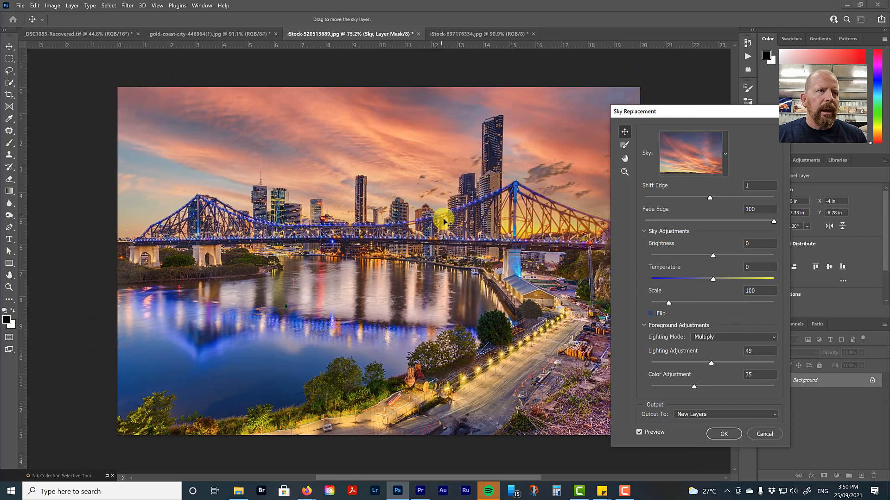
mouse_move(493, 185)
left_mouse_down()
mouse_move(465, 125)
mouse_move(491, 179)
mouse_move(520, 193)
mouse_move(482, 192)
mouse_move(503, 182)
left_mouse_up()
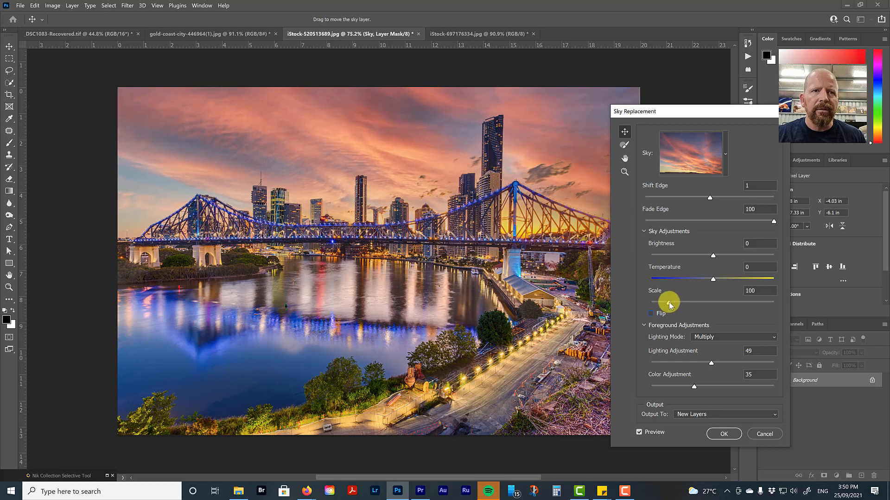
left_click_drag(674, 304, 675, 304)
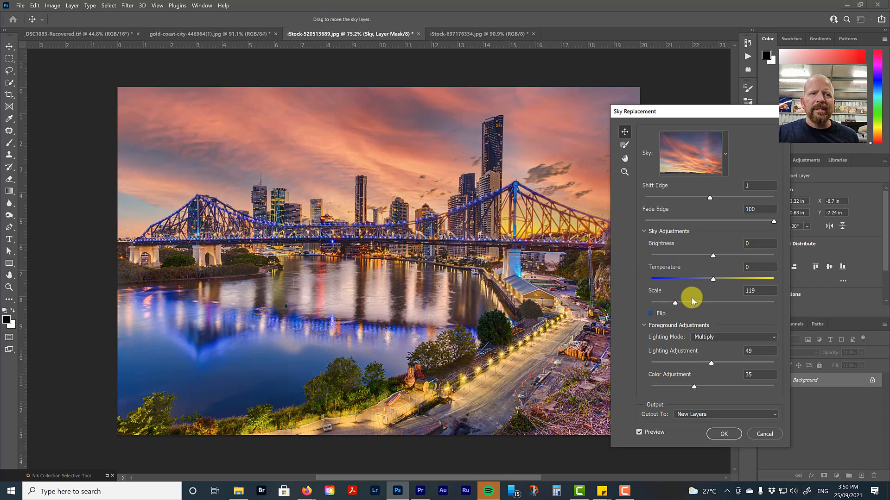
- Try three sunset sky presets on the bridge skyline: golden clouds, scattered orange clouds, and pale clouds above a dark treeline
left_click(725, 154)
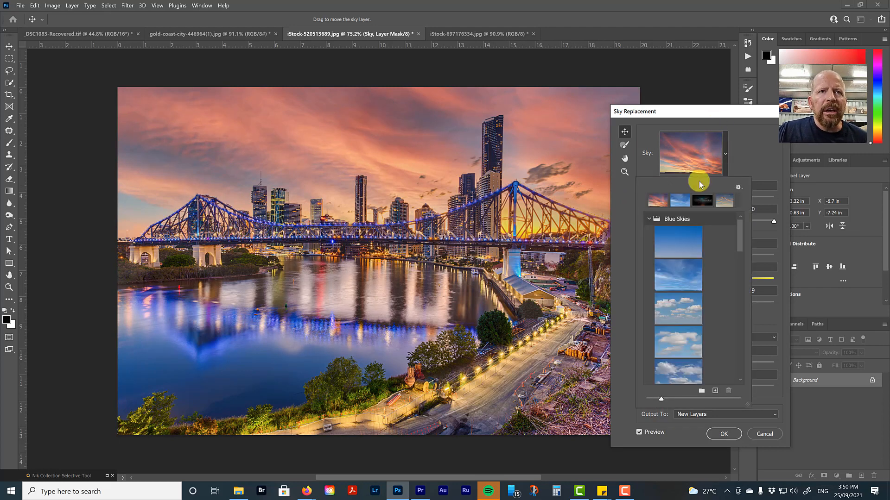
left_click_drag(743, 238, 731, 303)
left_click(680, 255)
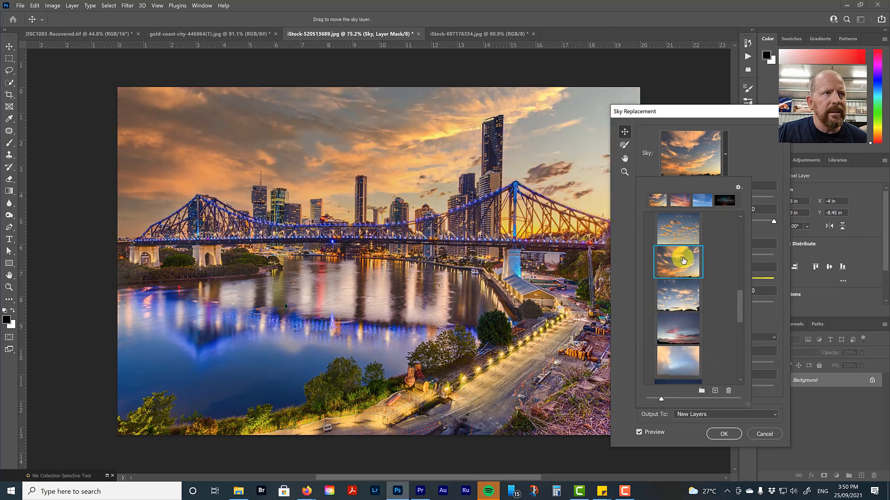
left_click(678, 228)
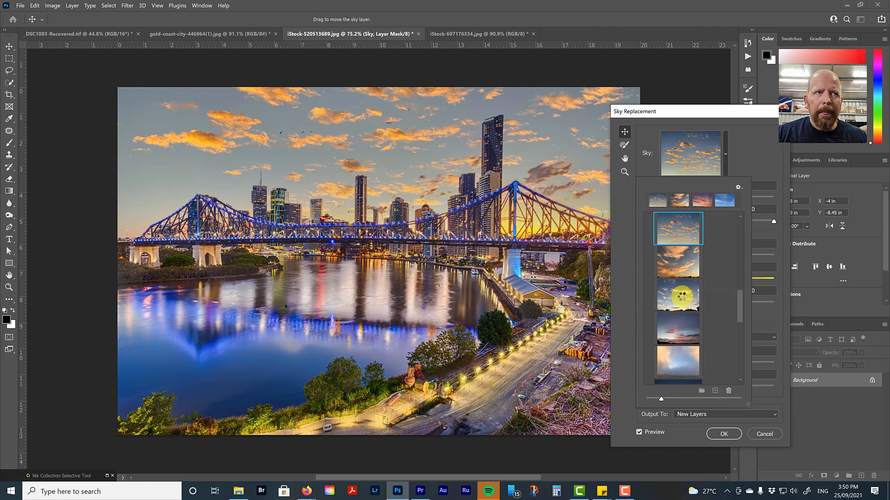
left_click(688, 294)
- Expand the Spectacular preset group and apply its red sunset sky with the glowing horizon to the bridge photo
mouse_move(739, 306)
left_mouse_down()
mouse_move(737, 348)
mouse_move(738, 298)
left_mouse_up()
left_click(647, 324)
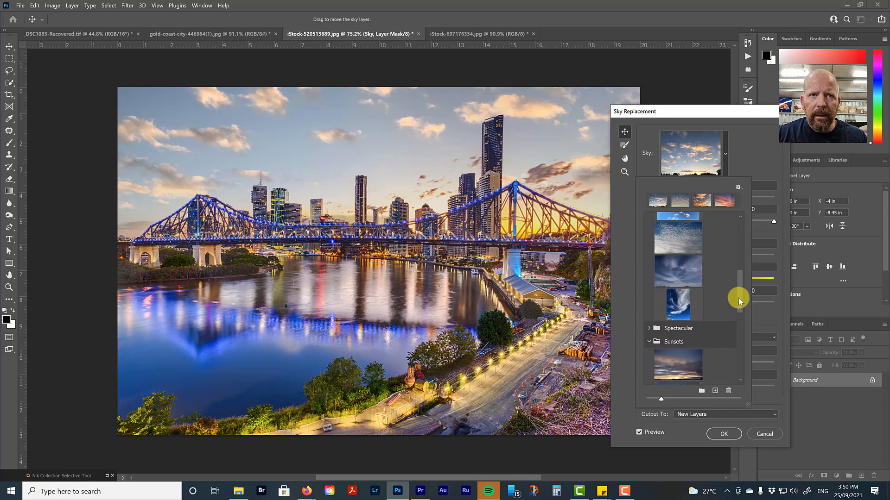
left_click(649, 328)
left_click_drag(737, 276, 737, 315)
left_click(681, 263)
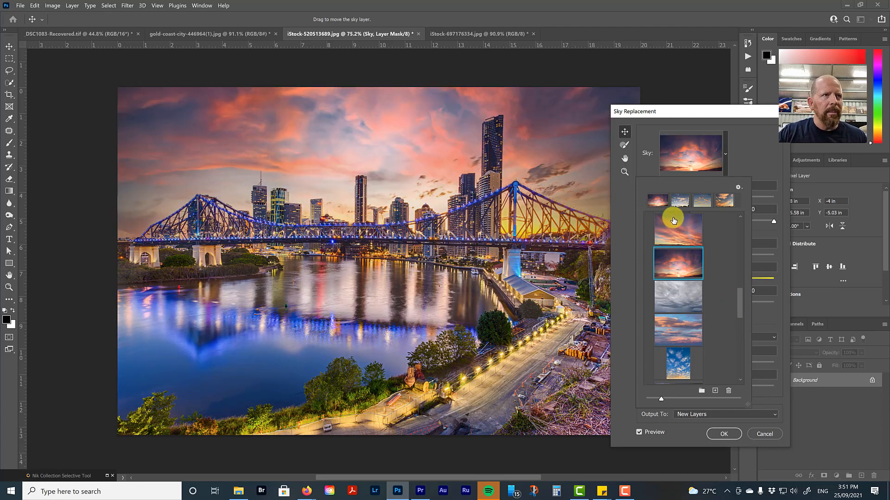
left_click(674, 109)
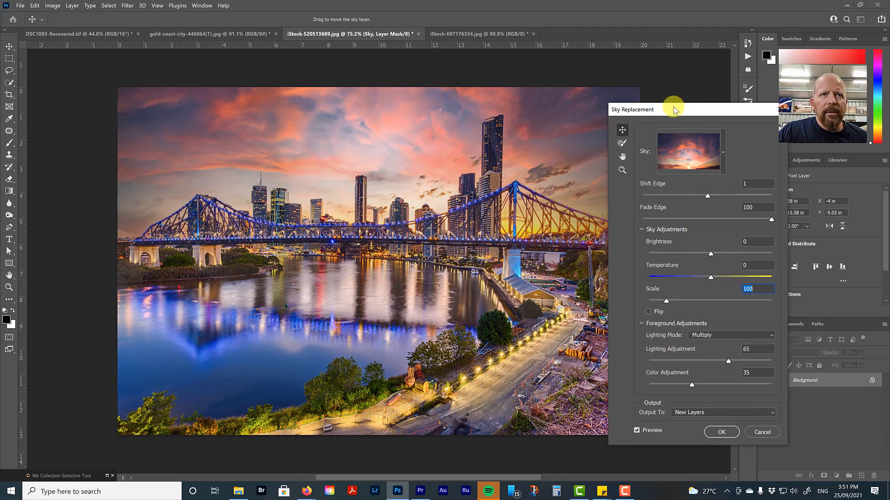
- Set the sky brightness to -15 and temperature to 14, and apply the sky replacement with output to New Layers
left_click_drag(674, 110, 714, 63)
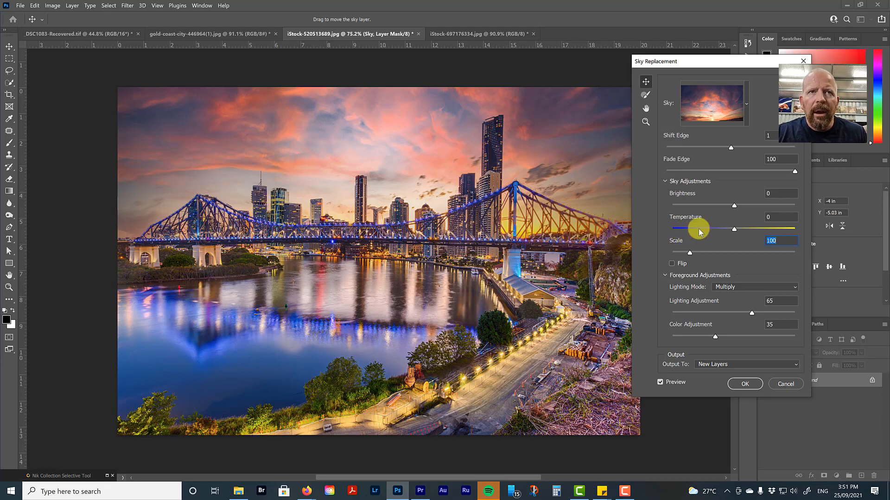
left_click_drag(735, 228, 741, 226)
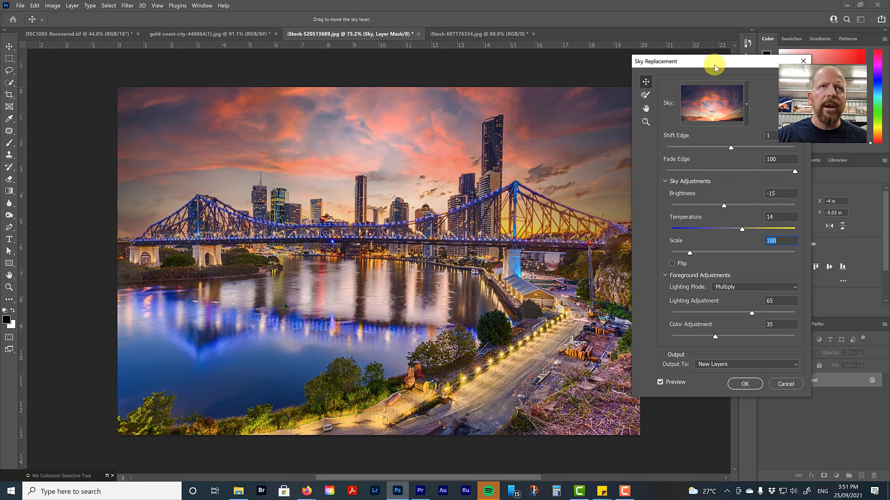
left_click_drag(715, 63, 373, 63)
left_click(441, 384)
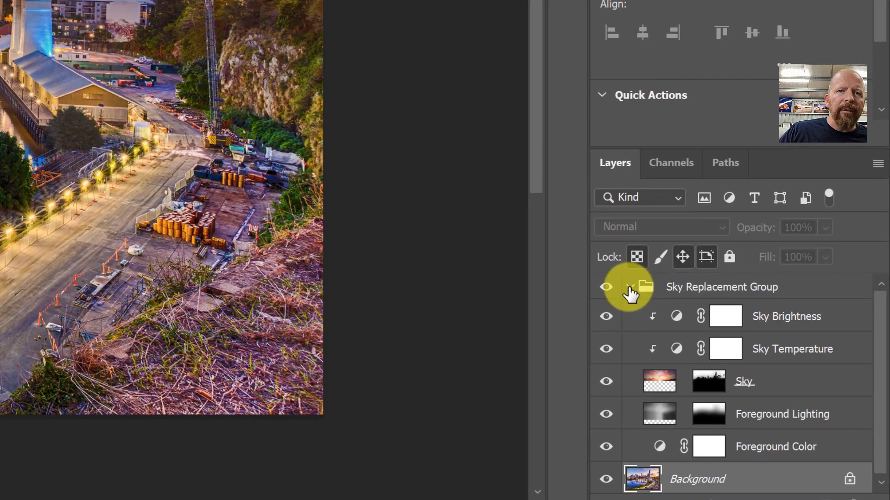
- Collapse and reopen the Sky Replacement Group, select its Sky Brightness adjustment layer and set the brightness to 3
left_click(628, 288)
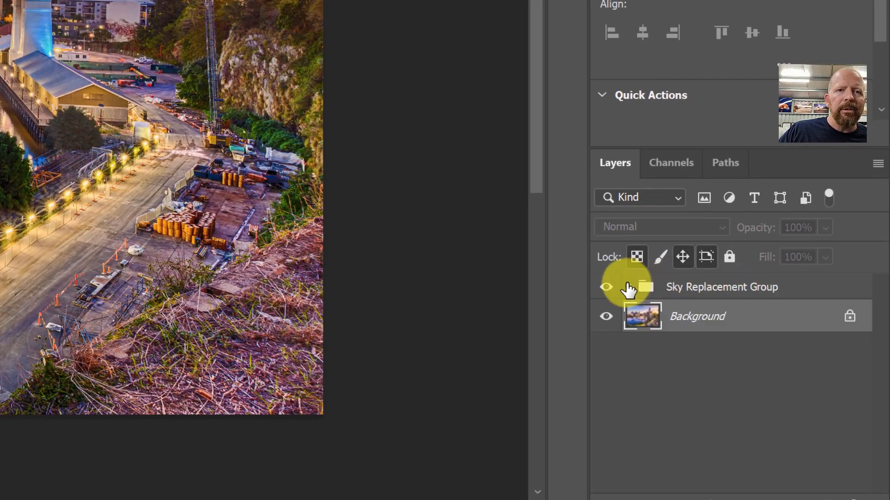
left_click(633, 288)
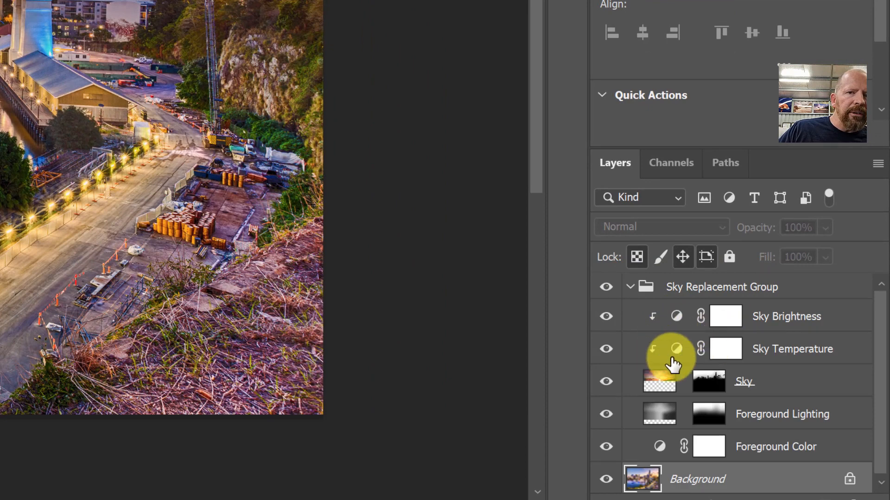
left_click(679, 318)
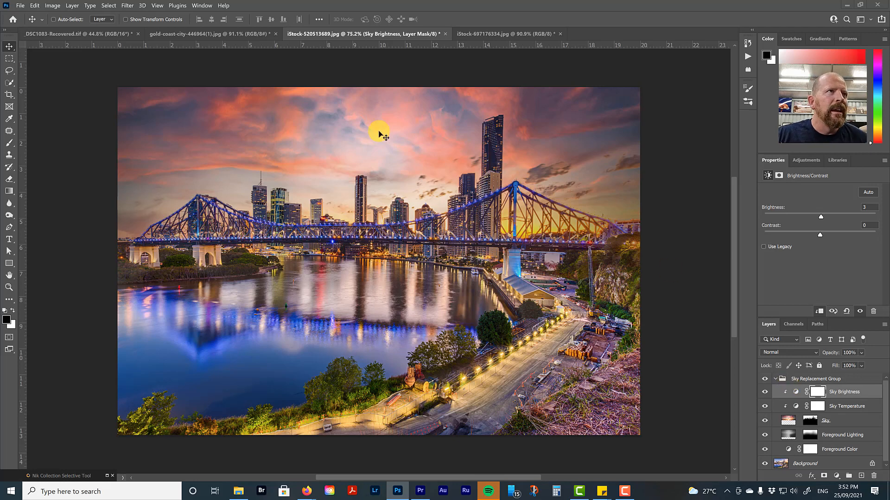
- Switch to the gold-coast-city image, start Sky Replacement on it, and move the dialog clear of the sky
left_click(210, 35)
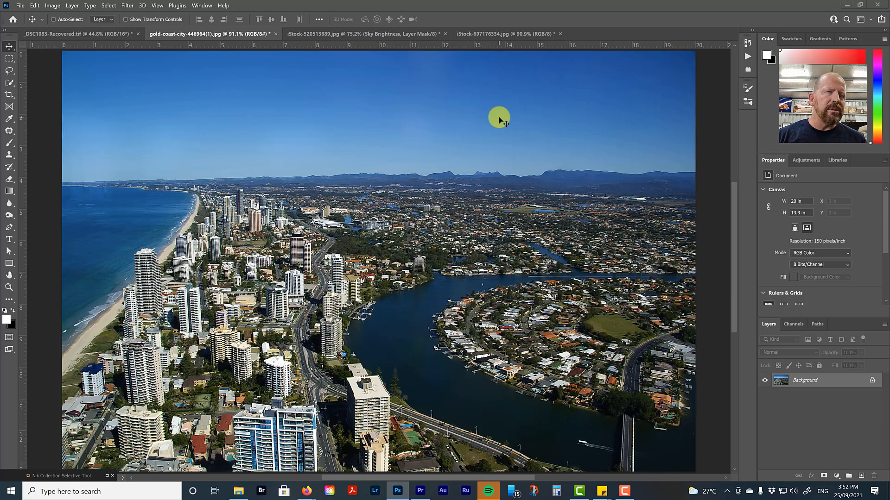
left_click(35, 5)
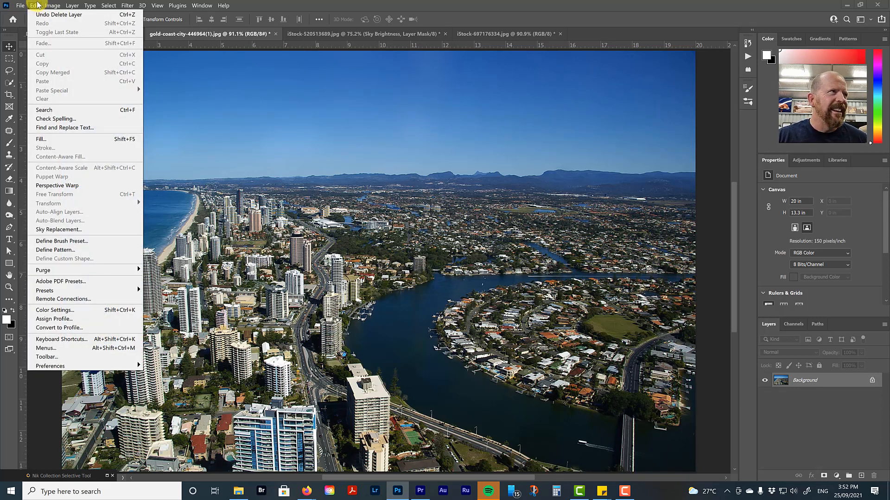
left_click(57, 230)
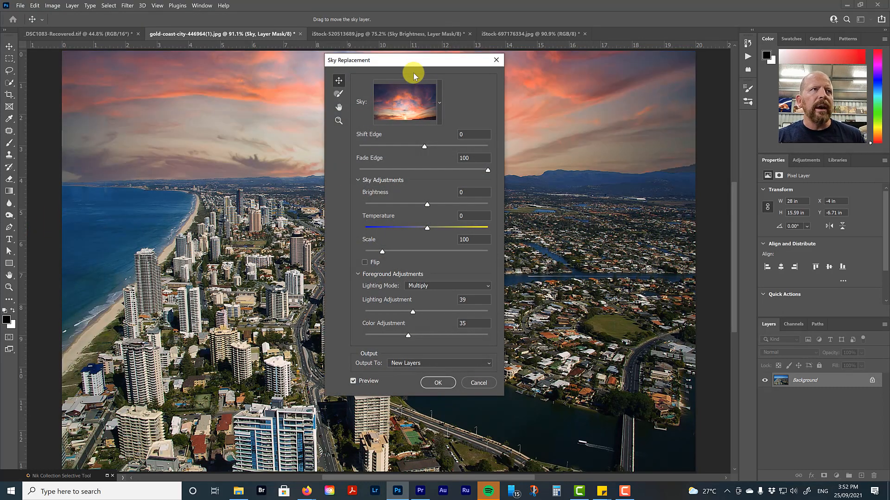
left_click_drag(401, 59, 639, 177)
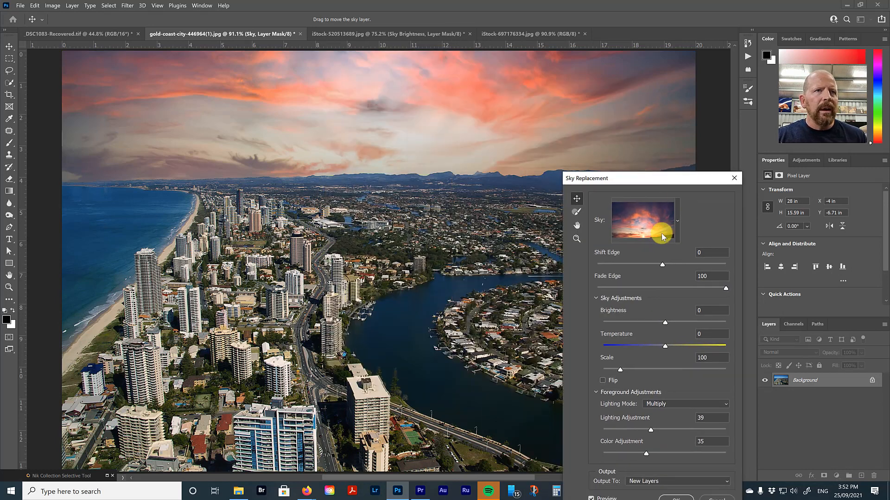
- Try the wispy-cloud preset and the three white-cloud presets from Blue Skies on the city image
left_click(677, 222)
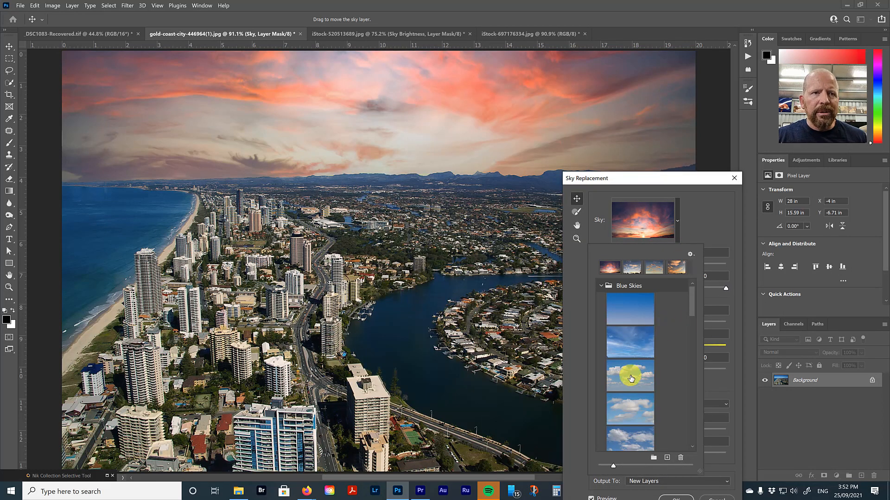
left_click(632, 340)
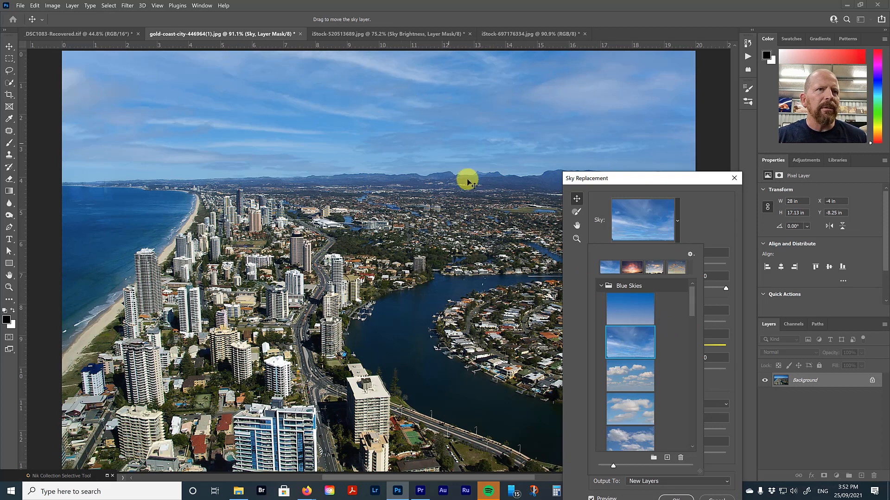
left_click_drag(627, 180, 631, 106)
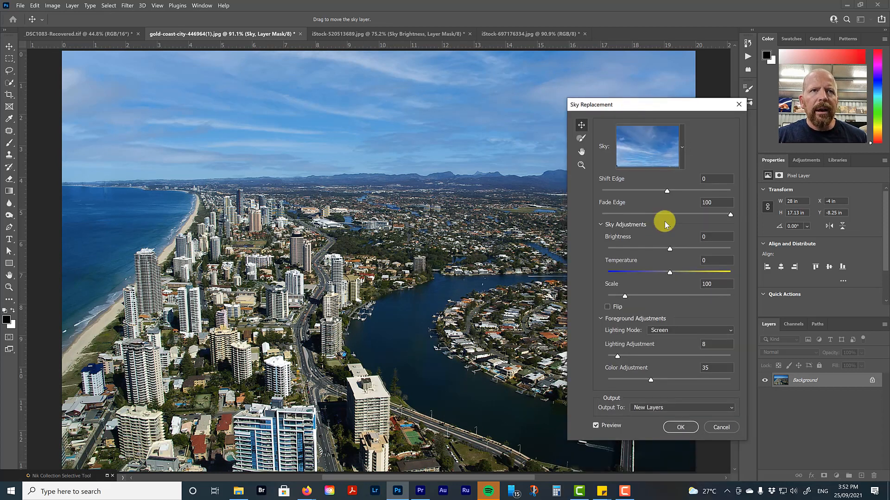
left_click(681, 149)
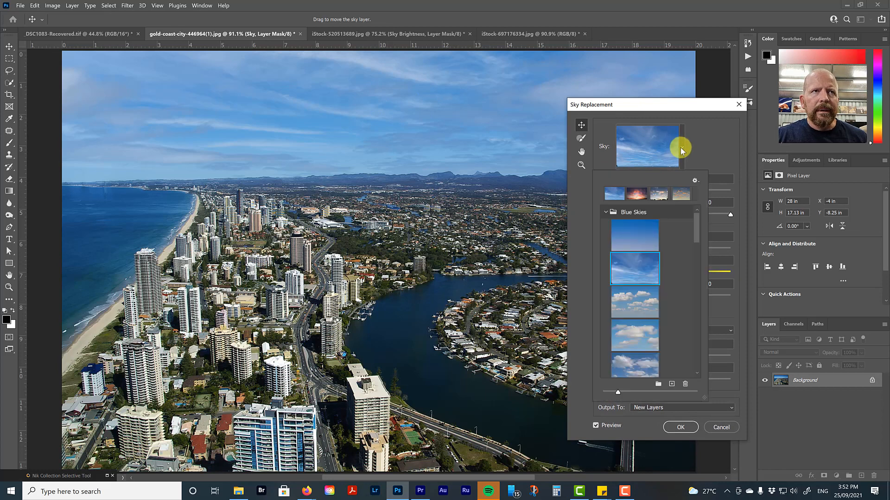
left_click(641, 300)
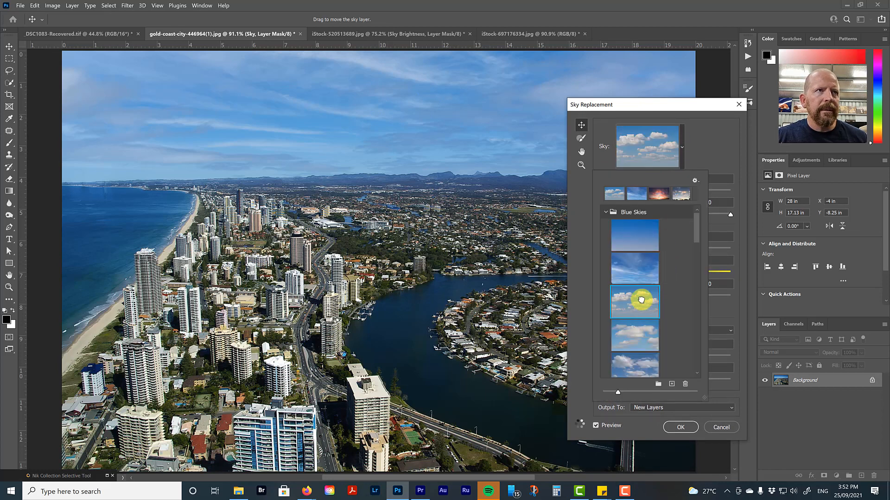
left_click(640, 336)
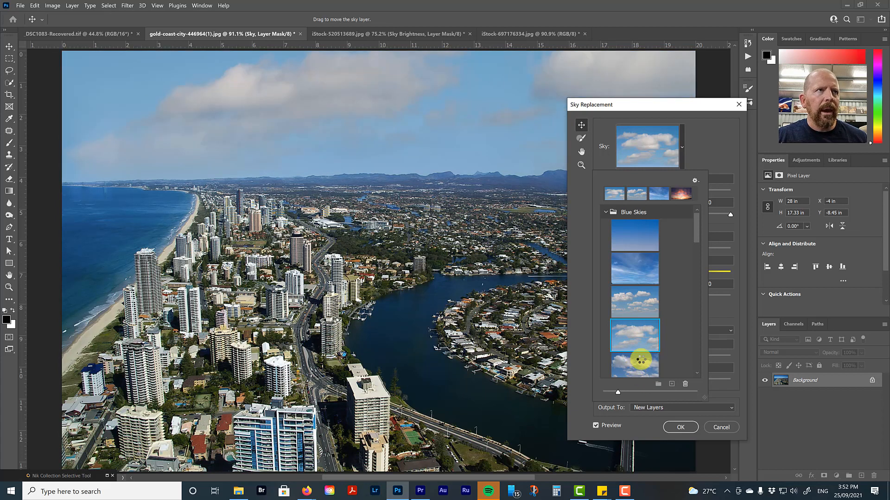
left_click(638, 364)
scroll(646, 343, "down", 3)
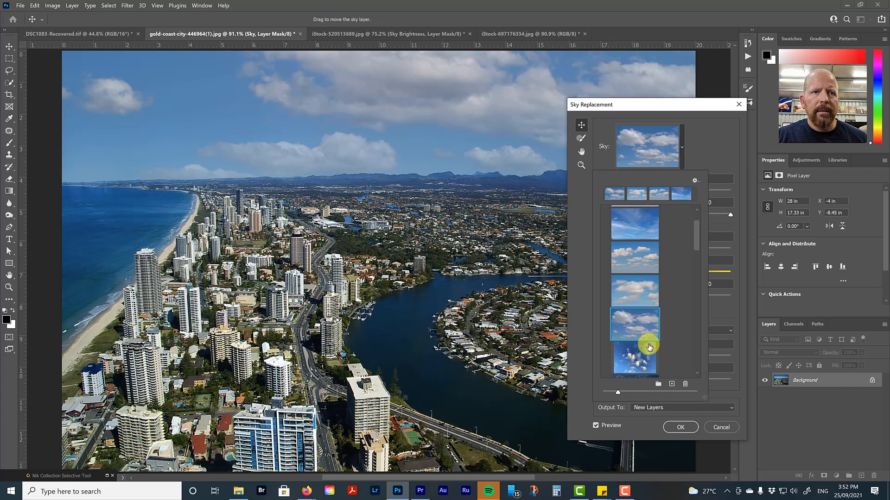
- Try the deep blue scattered-cloud, rippled grey cloud and dusky purple Blue Skies presets on the city image
left_click(640, 320)
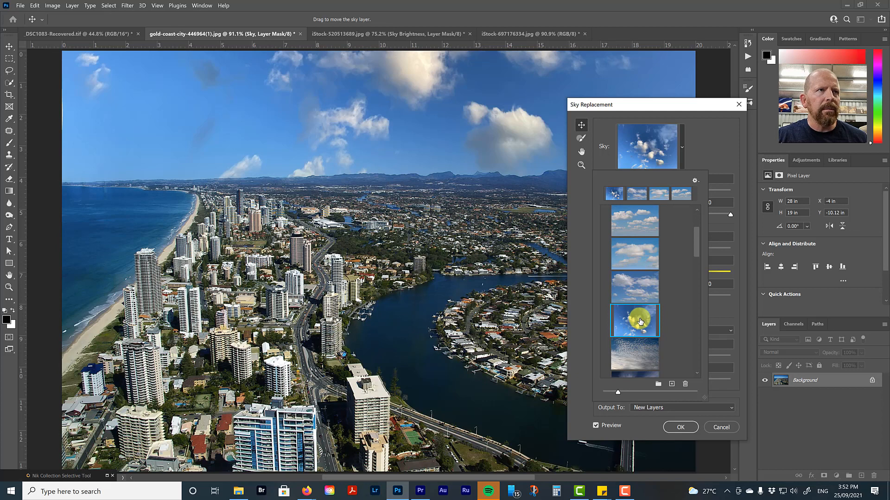
scroll(640, 318, "down", 1)
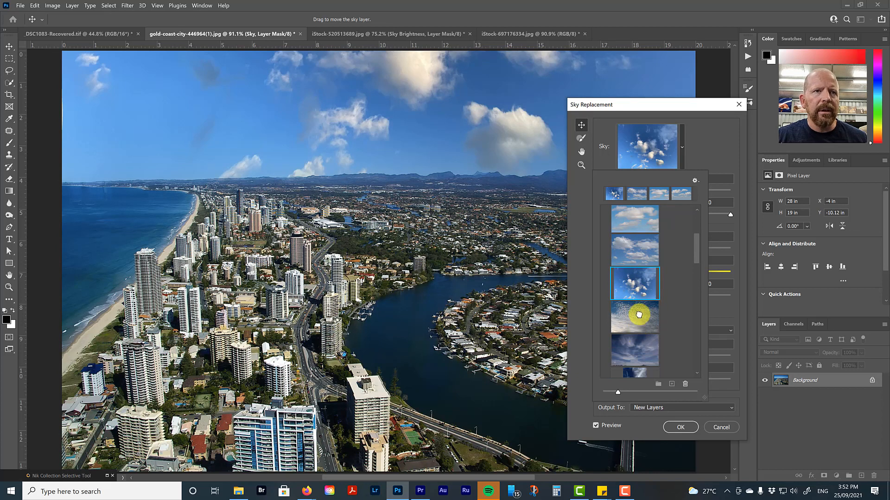
left_click(639, 315)
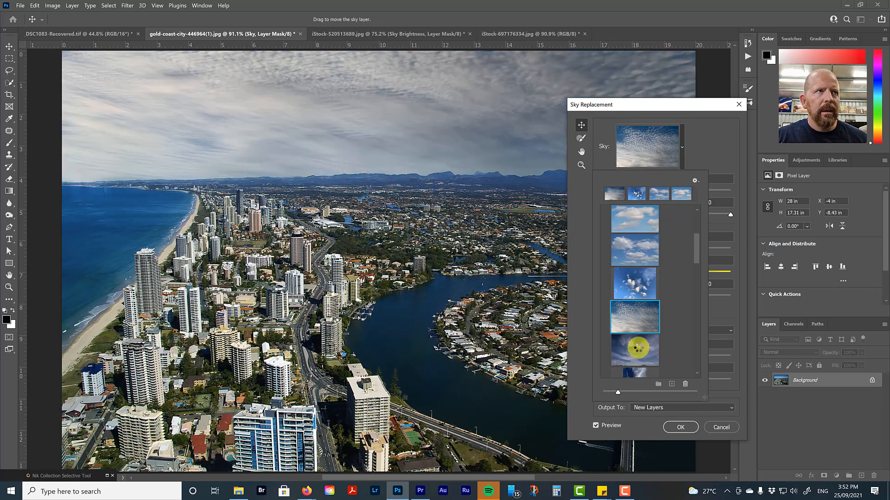
left_click(638, 349)
scroll(653, 319, "down", 1)
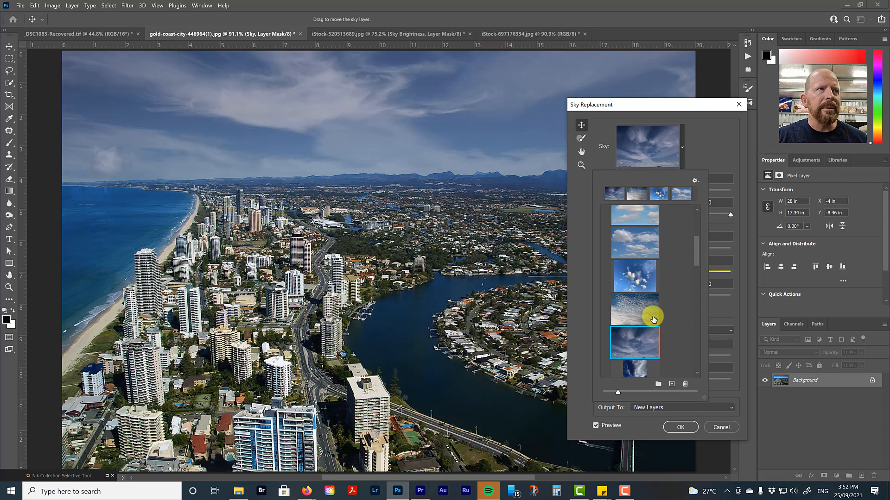
scroll(651, 315, "down", 2)
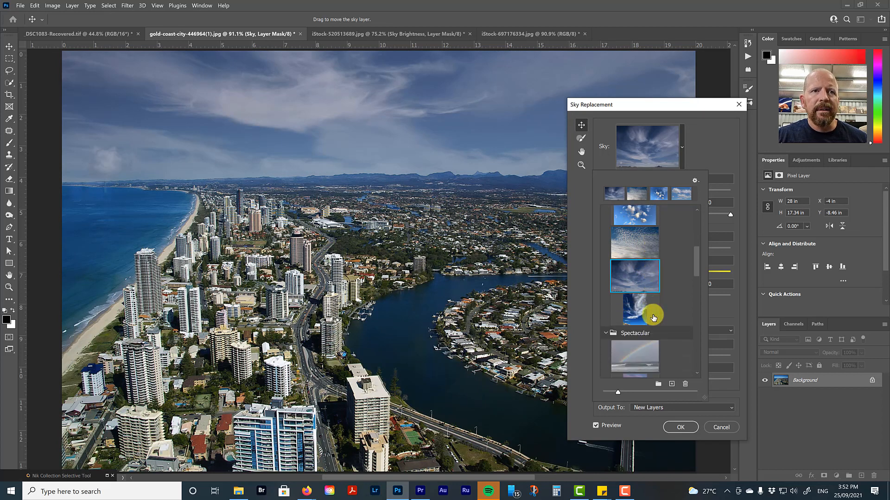
- Apply the portrait-format wispy cloud preset from Blue Skies and reposition the sky to about X -4.33 in, Y -18.25 in
left_click(639, 293)
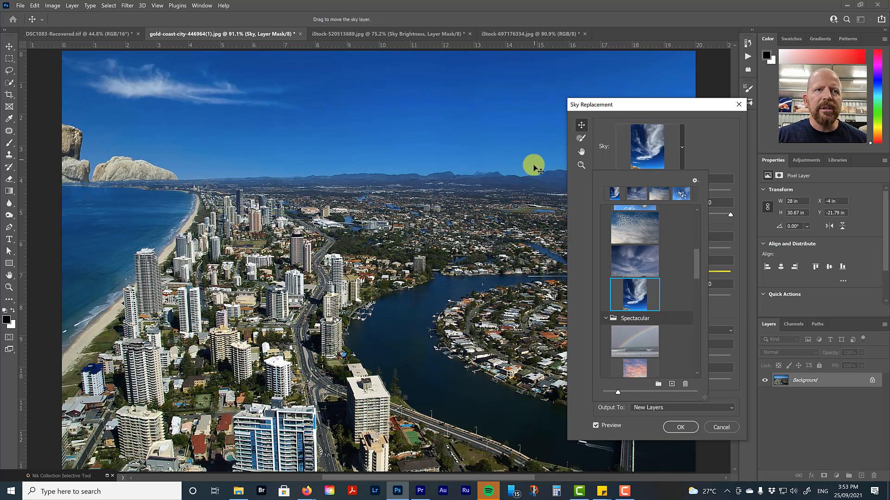
left_click_drag(658, 107, 592, 96)
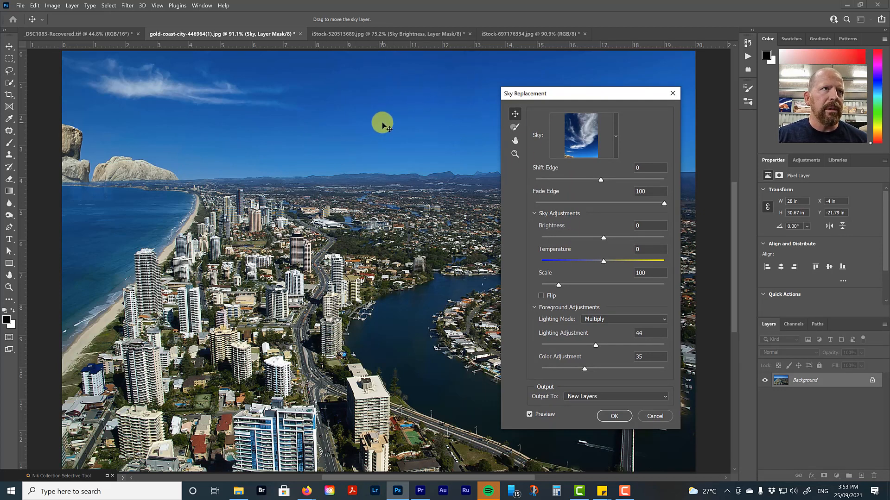
left_click_drag(382, 125, 377, 222)
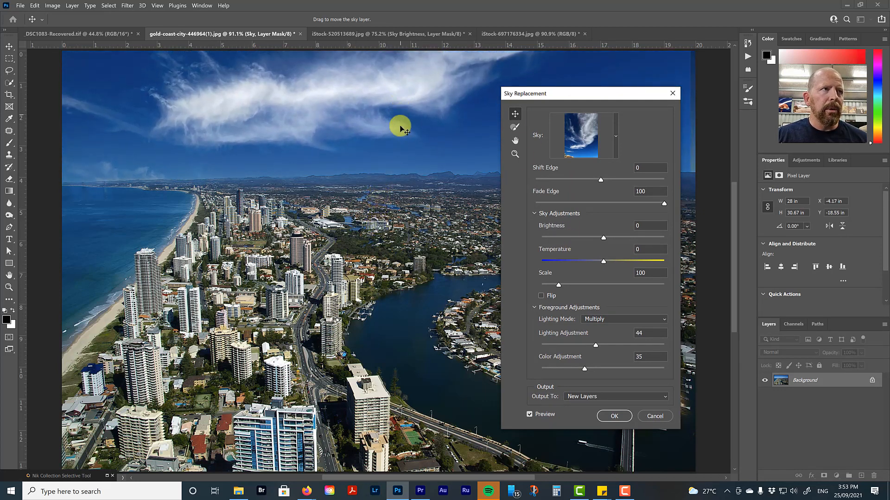
mouse_move(401, 127)
left_mouse_down()
mouse_move(397, 173)
mouse_move(394, 123)
mouse_move(411, 123)
left_mouse_up()
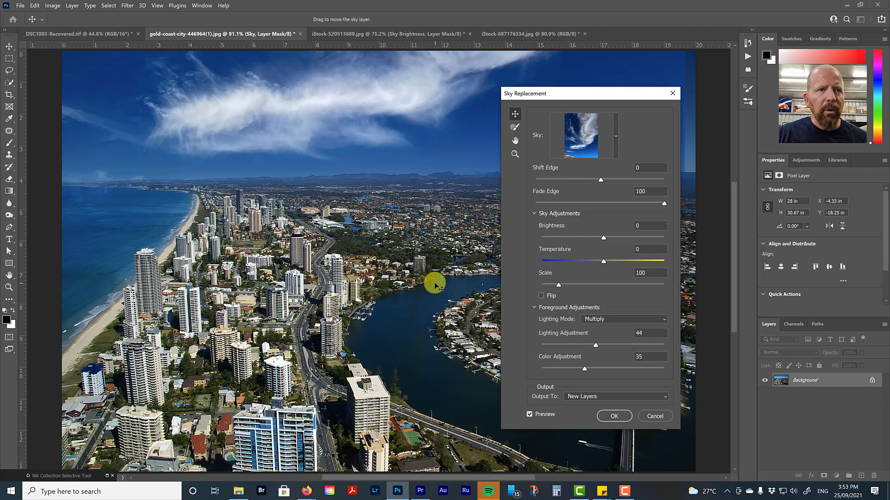
- Try the Screen lighting mode for the foreground, and set it back to Multiply
left_click(602, 319)
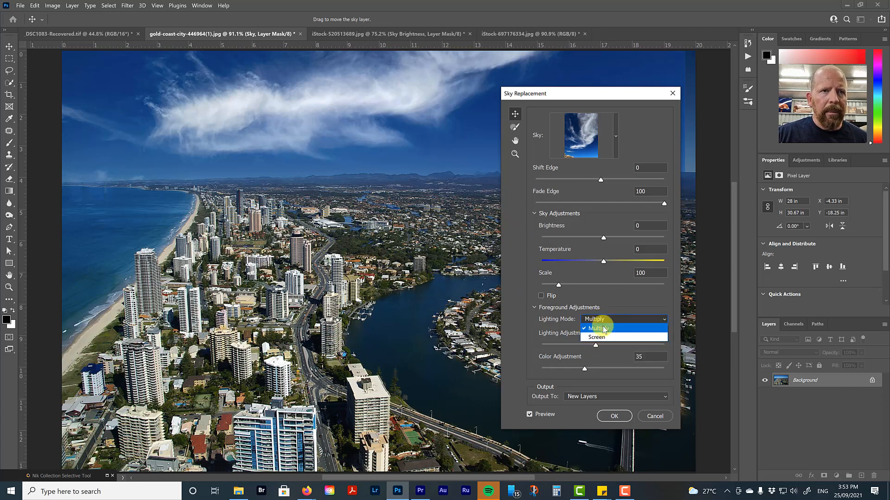
left_click(602, 337)
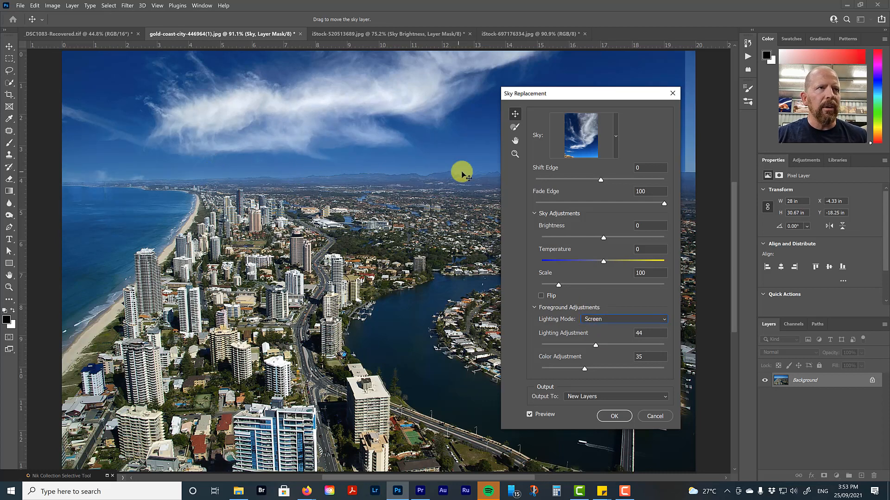
left_click(602, 320)
left_click(602, 328)
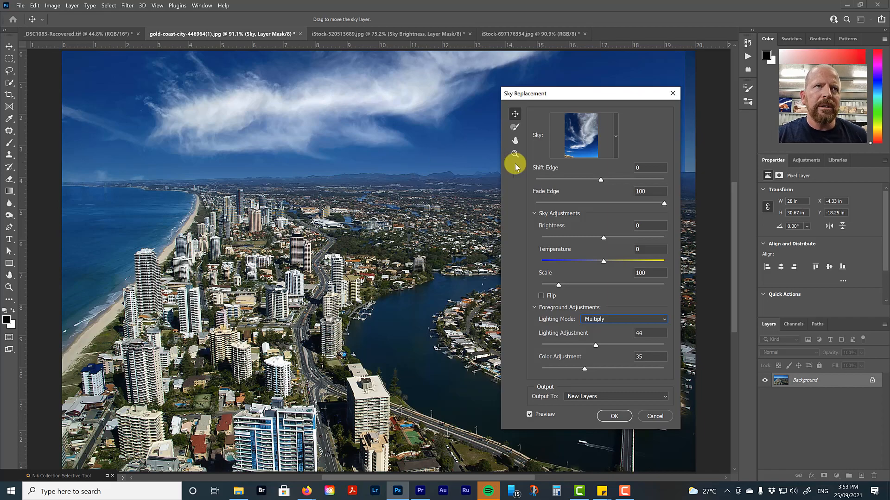
- Output the city image's new sky as new layers and compare the photo with and without the replacement
left_click_drag(574, 93, 641, 222)
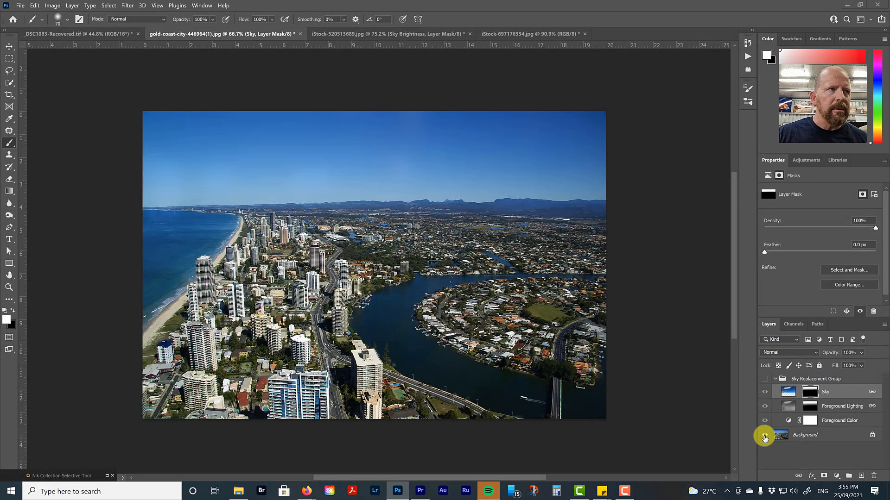
left_click(765, 435, "alt")
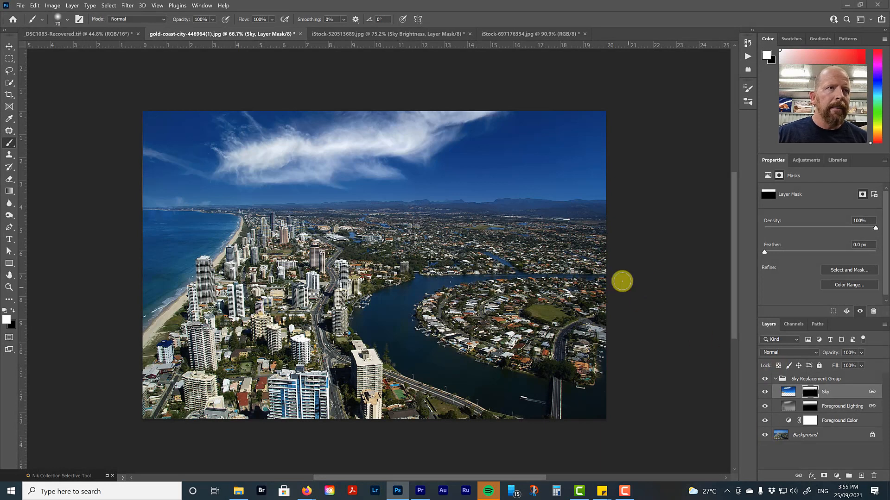
- Switch to the DSC1083-Recovered.tif plant photo, fit it to the window and start Sky Replacement
left_click(354, 34)
left_click(97, 37)
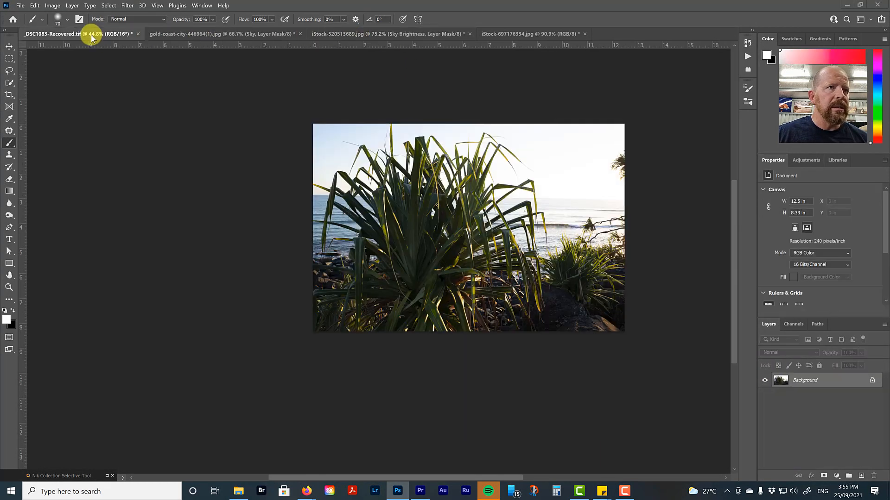
key("ctrl+0")
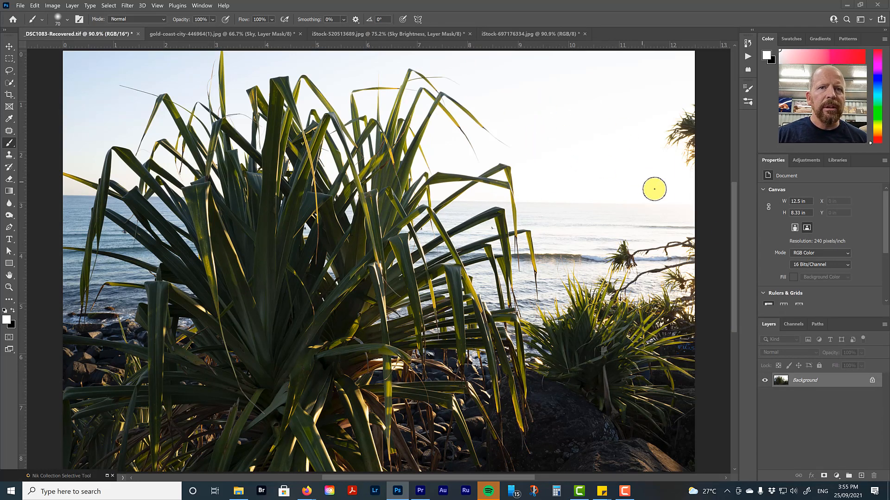
left_click(35, 5)
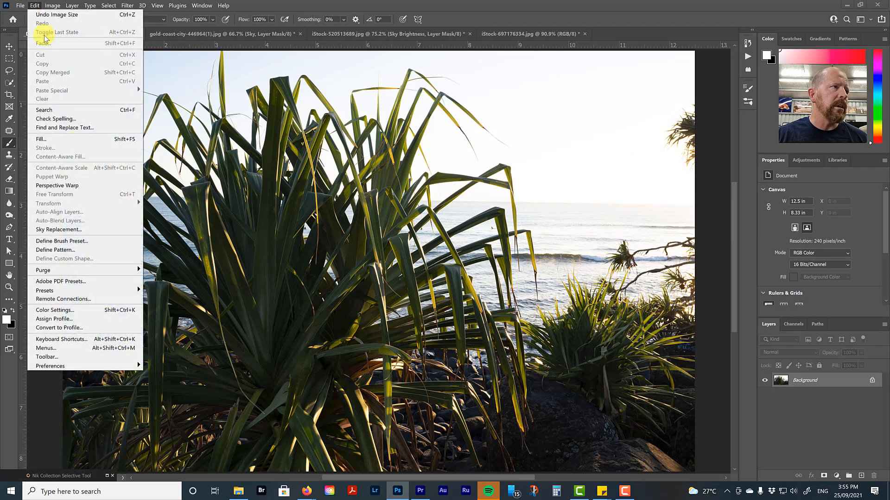
left_click(70, 229)
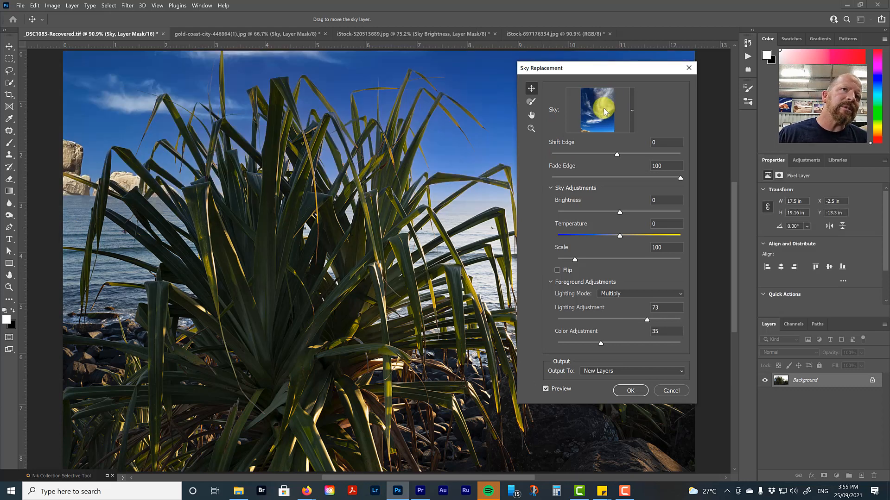
- Try the pink and blue sunset cloud preset from Spectacular on the plant photo
left_click(631, 110)
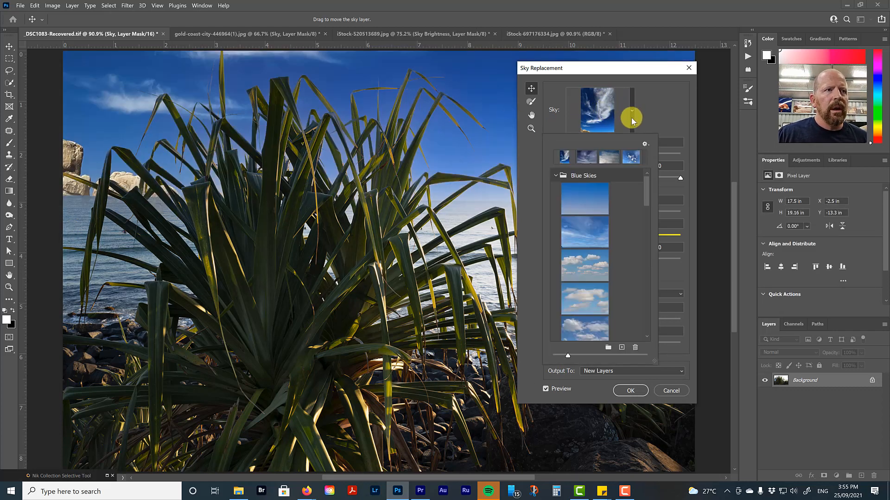
left_click_drag(649, 198, 655, 263)
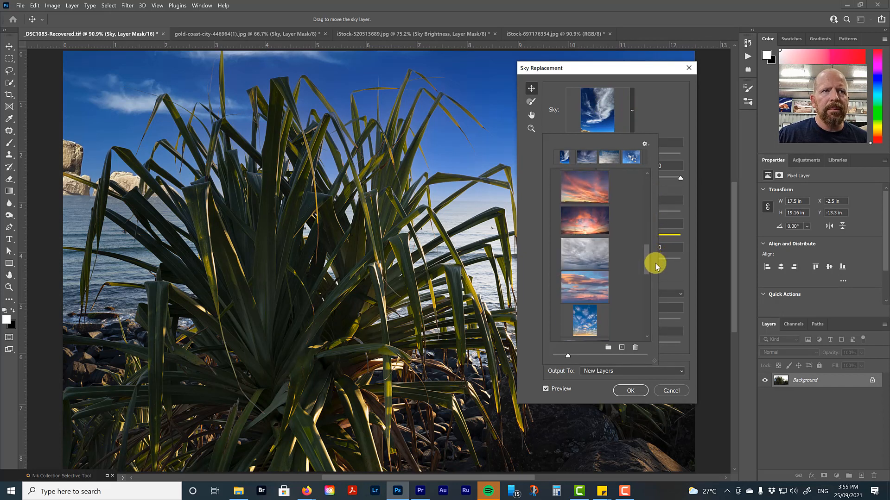
left_click(587, 292)
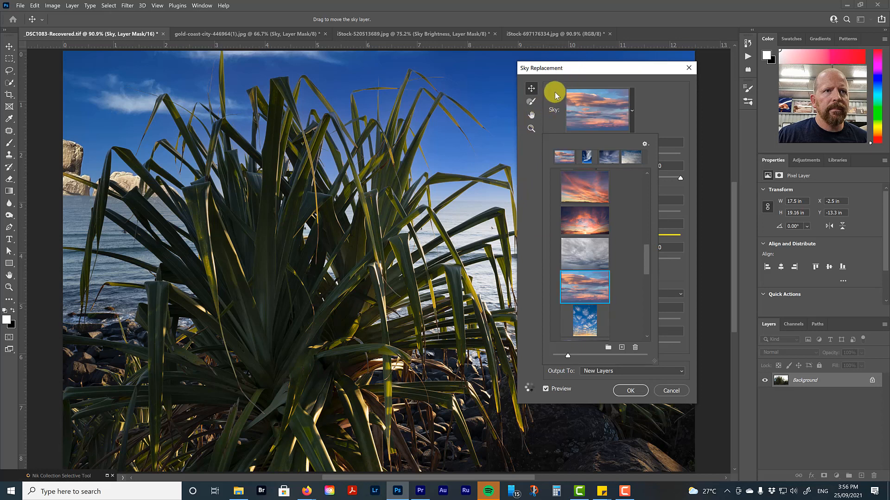
left_click_drag(561, 67, 714, 122)
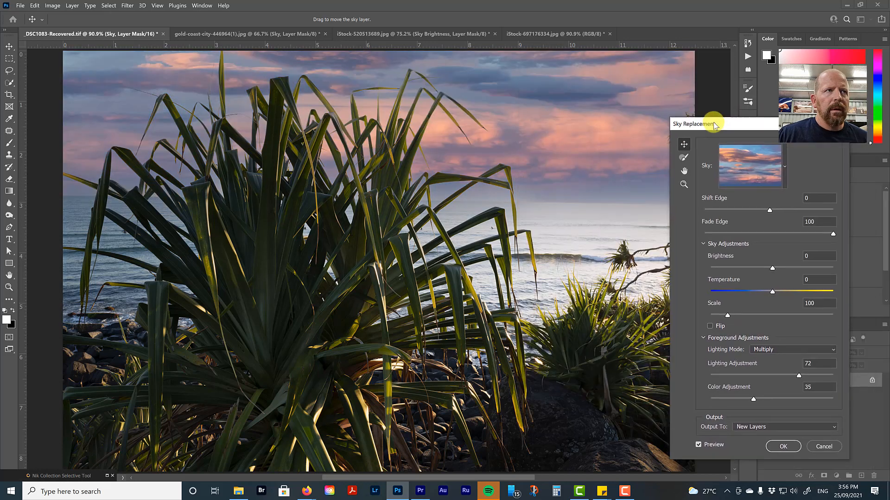
scroll(514, 221, "down", 3)
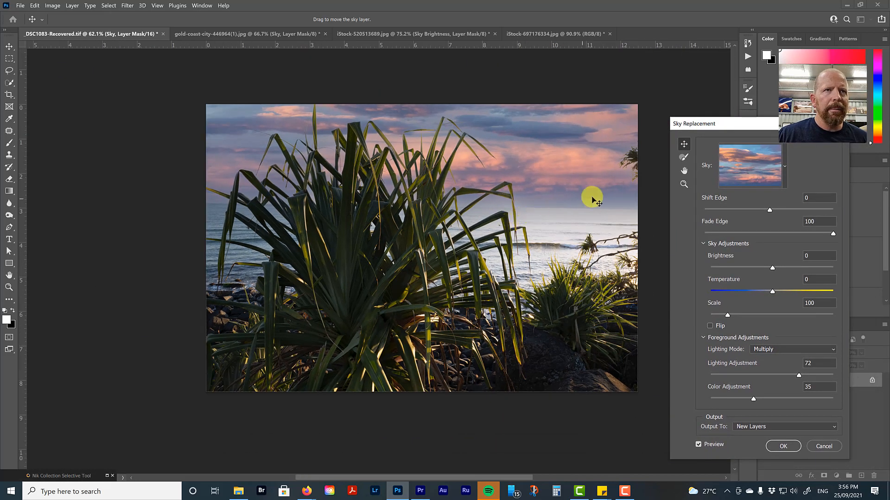
left_click_drag(706, 129, 677, 92)
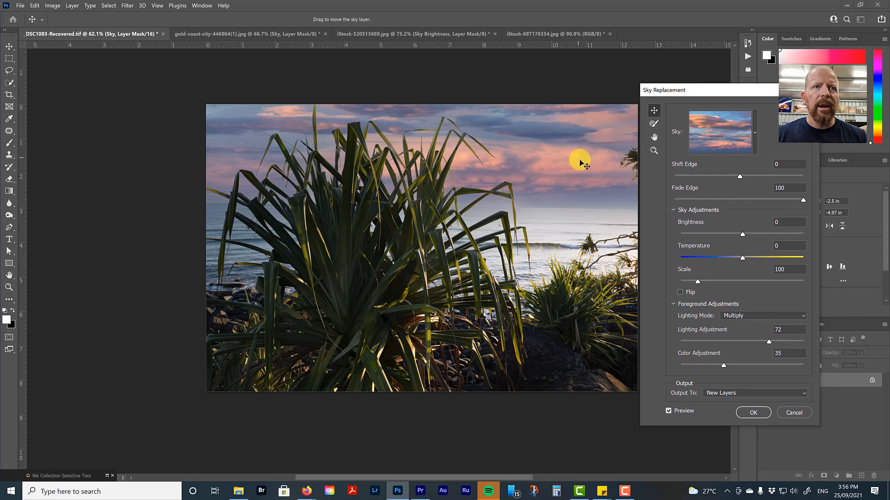
- Choose the dark storm cloud preset with a yellow horizon from Spectacular and apply it to the plant photo as new layers
left_click(755, 132)
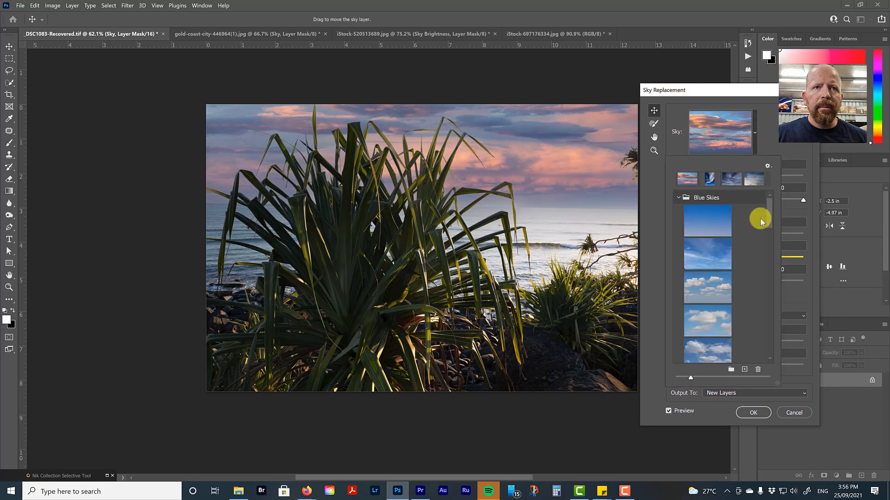
scroll(741, 299, "down", 2)
scroll(742, 294, "down", 10)
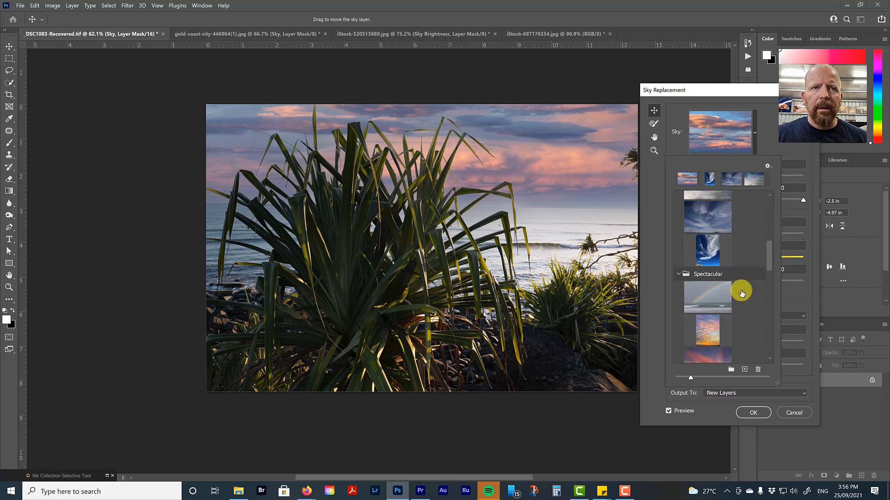
scroll(743, 286, "down", 1)
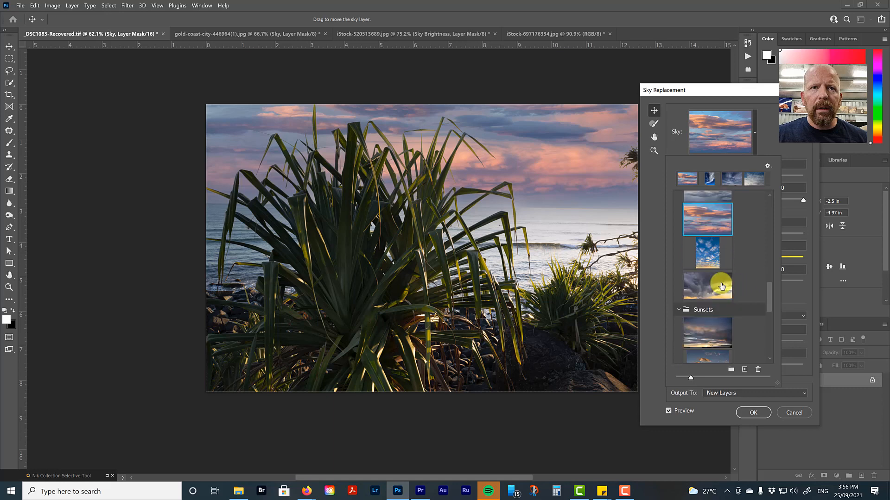
left_click(707, 288)
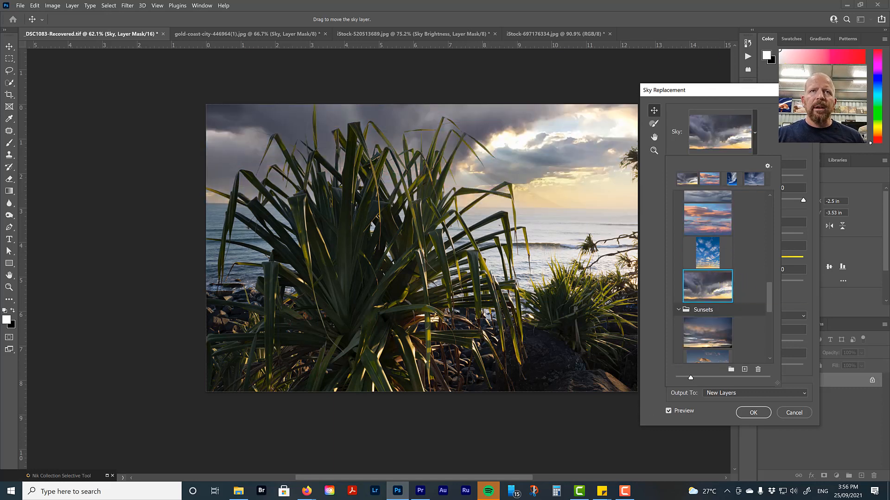
left_click(743, 401)
left_click(751, 413)
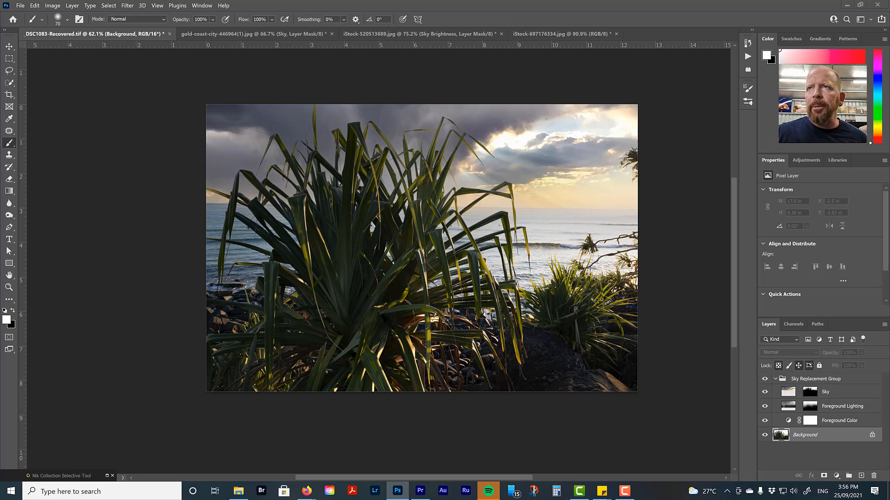
- Switch to Firefox and look through the free sky photos on Unsplash and Pixabay
key("alt+Tab")
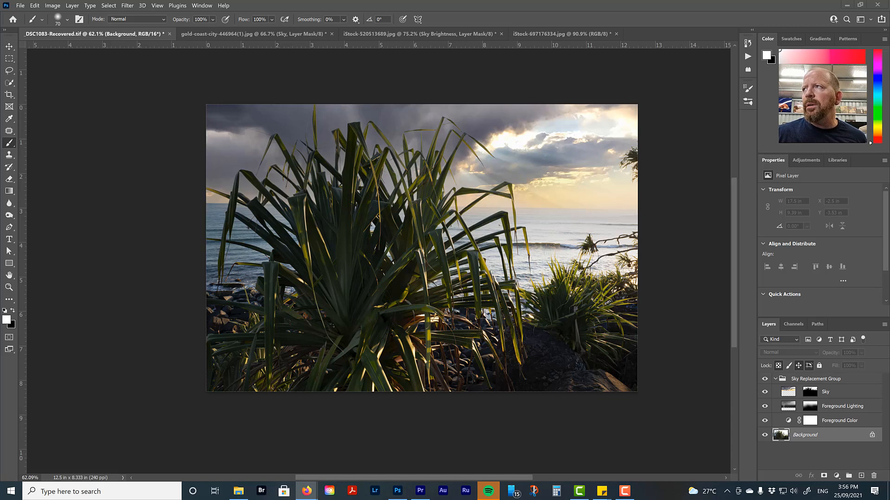
left_click_drag(889, 111, 659, 46)
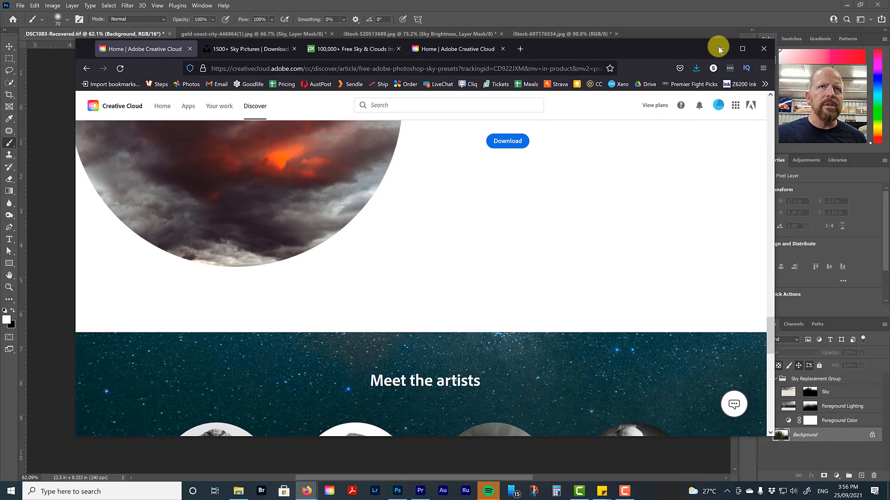
left_click(743, 54)
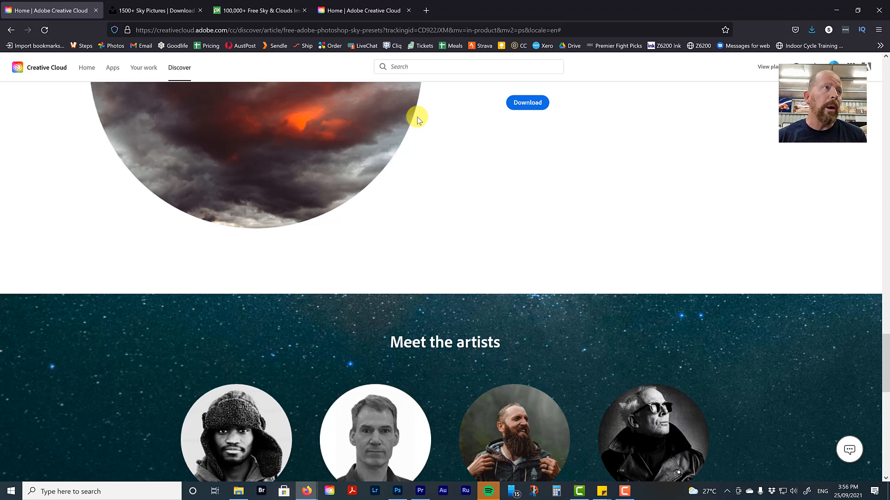
left_click(153, 10)
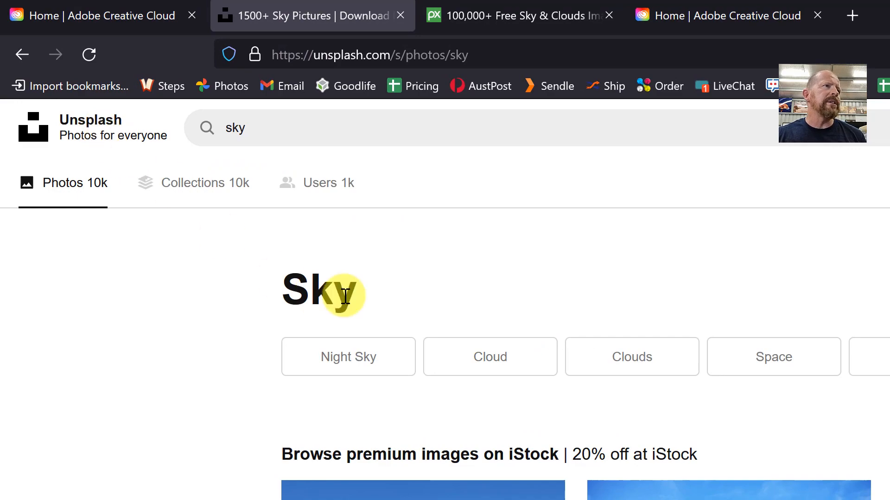
scroll(570, 455, "down", 8)
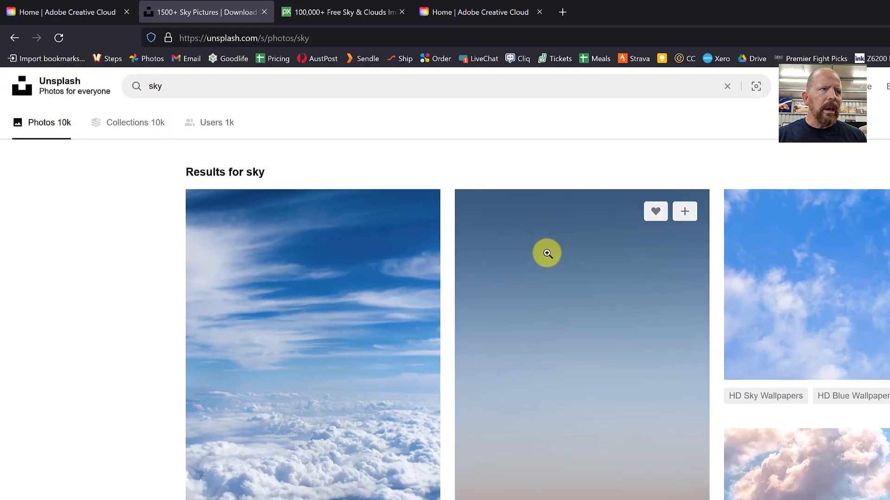
scroll(547, 253, "down", 15)
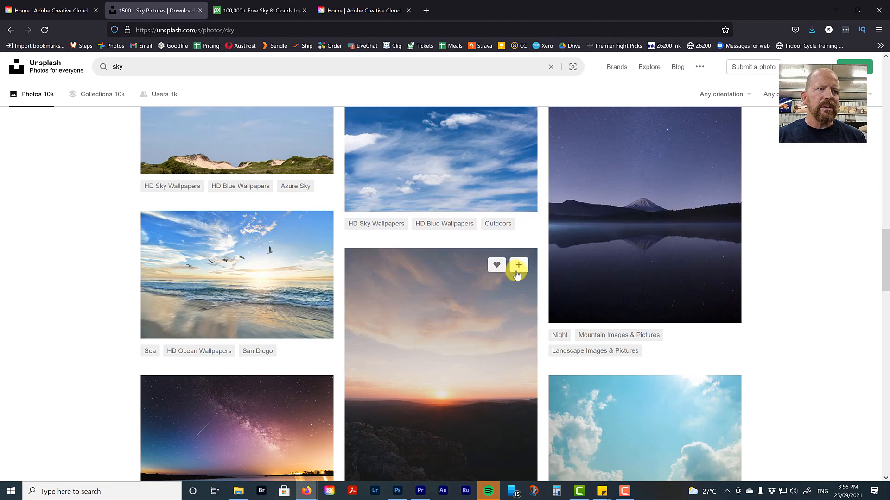
scroll(505, 278, "down", 1)
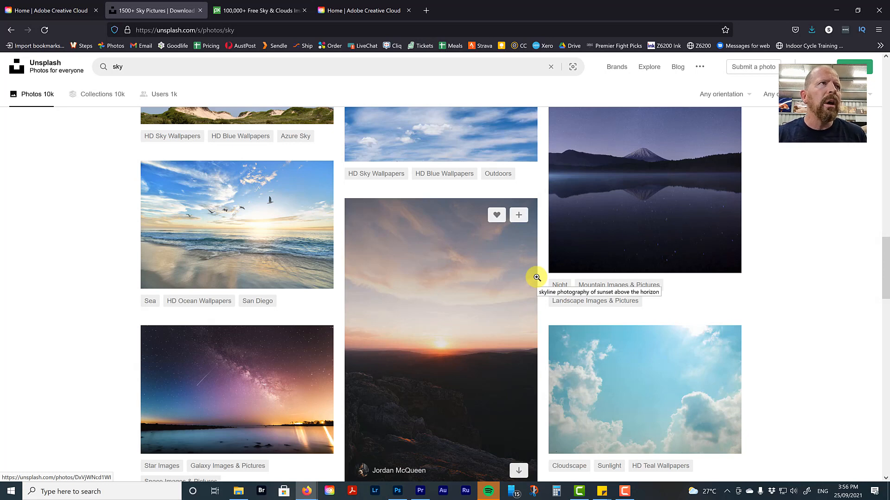
left_click(237, 10)
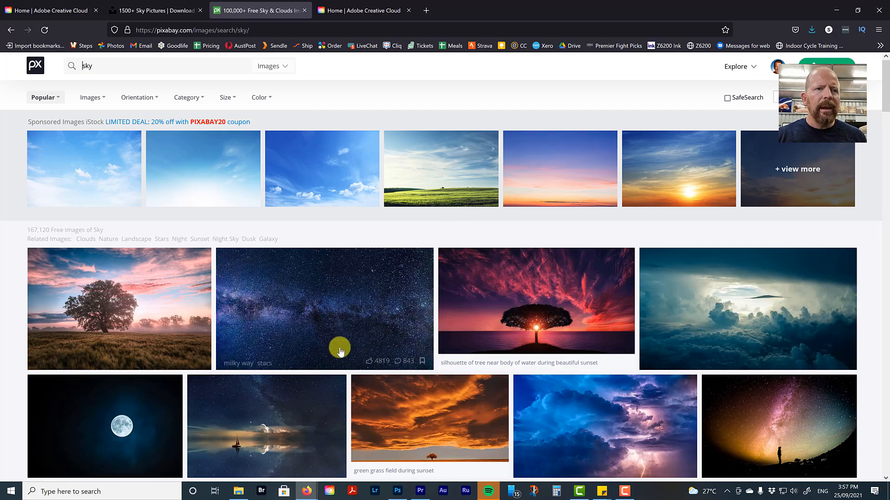
scroll(473, 333, "down", 8)
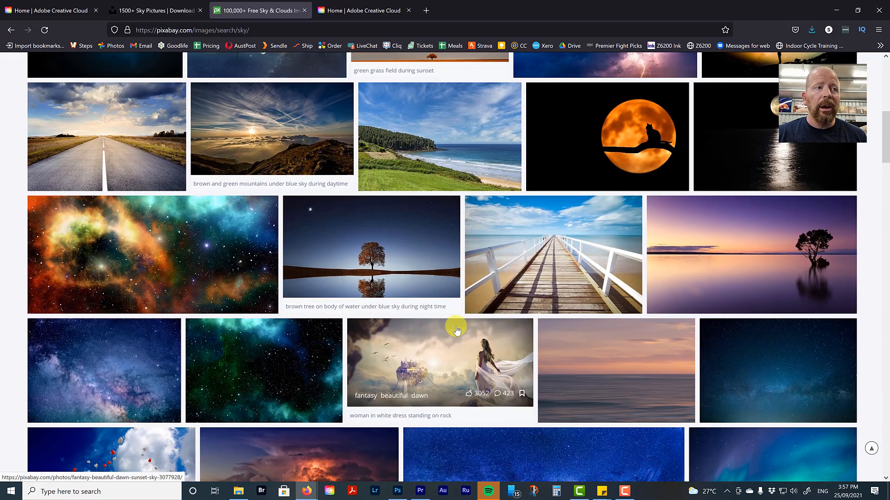